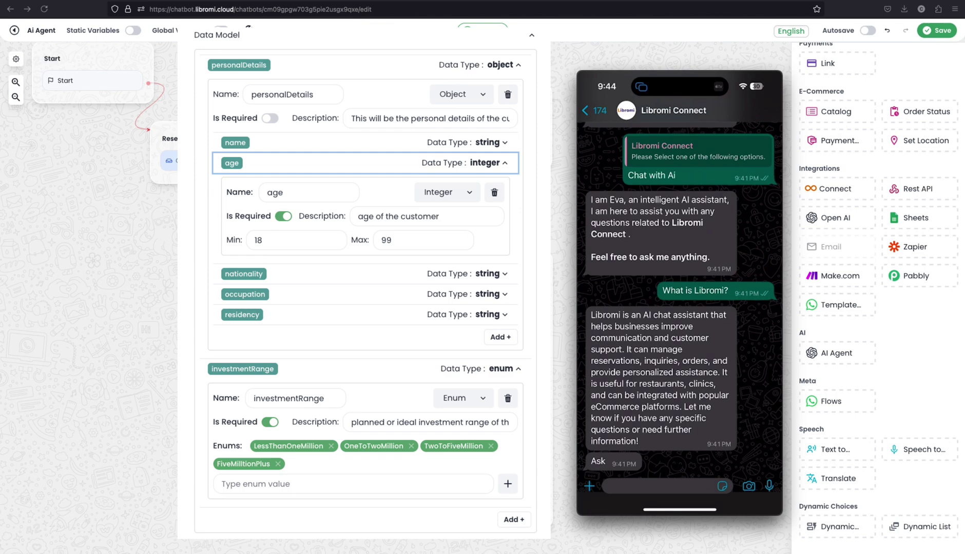
# Close the AI Agent's Data Model panel with Escape.
pyautogui.press('Escape')
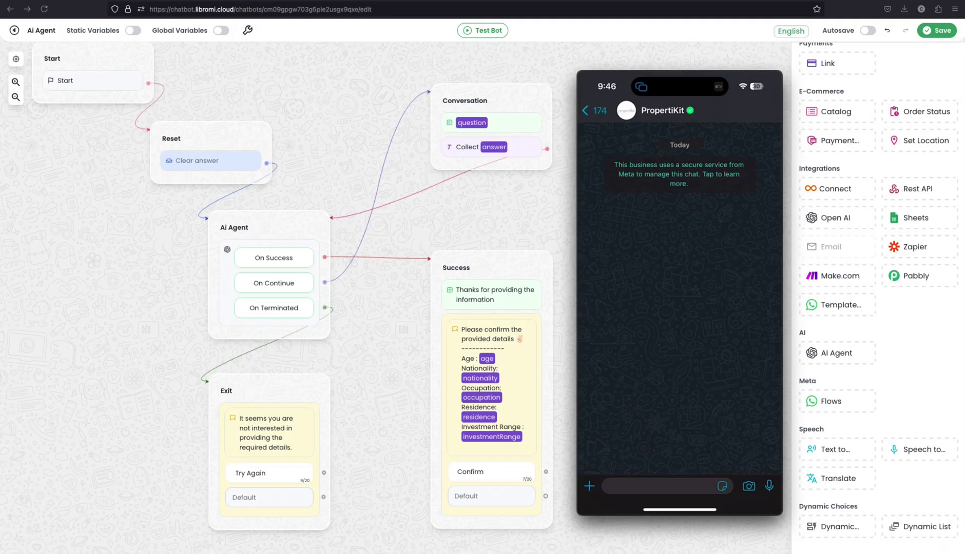
# In the phone preview, send 'Hi', then 'Why you need my name', then a first name.
pyautogui.click(662, 486)
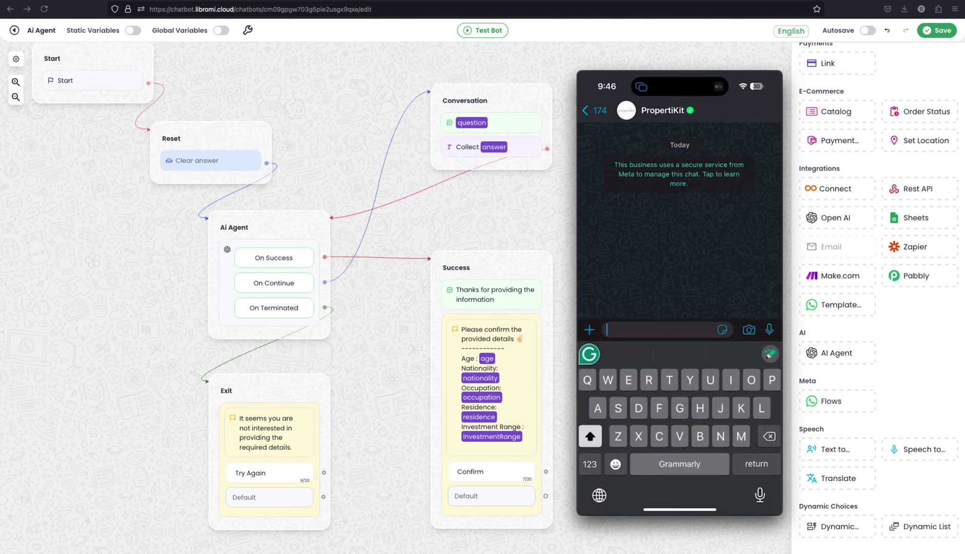
pyautogui.write('Hi')
pyautogui.press('Return')
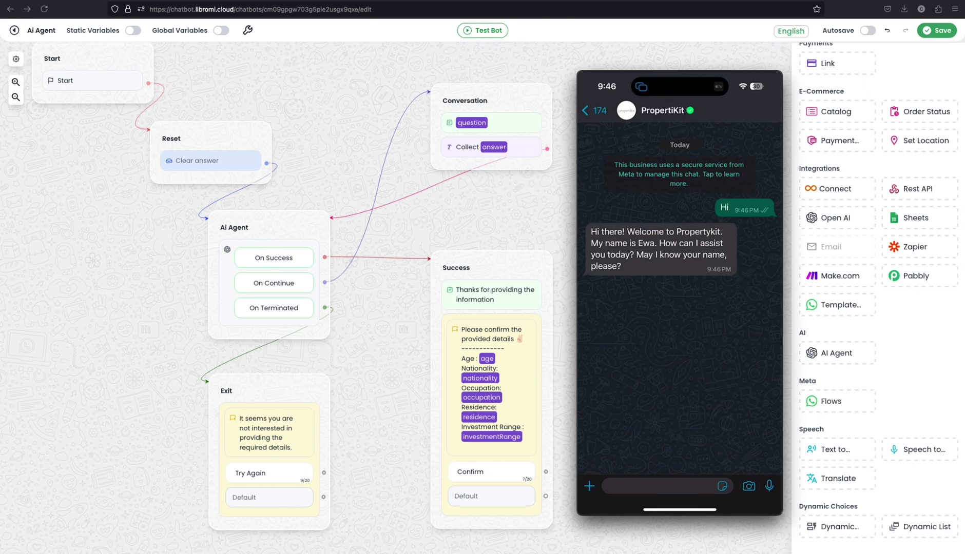
pyautogui.click(660, 486)
pyautogui.write('Why you ne')
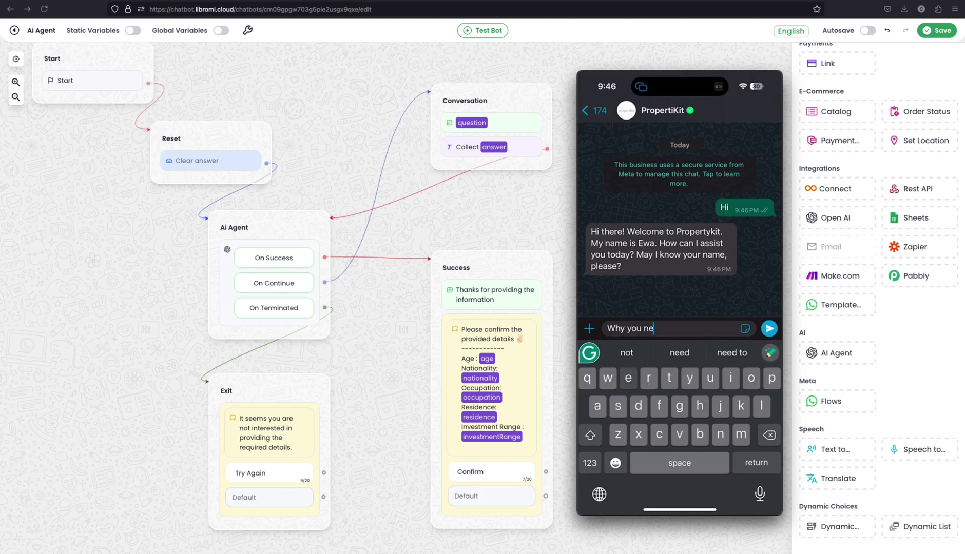
pyautogui.write('ed my name')
pyautogui.click(769, 329)
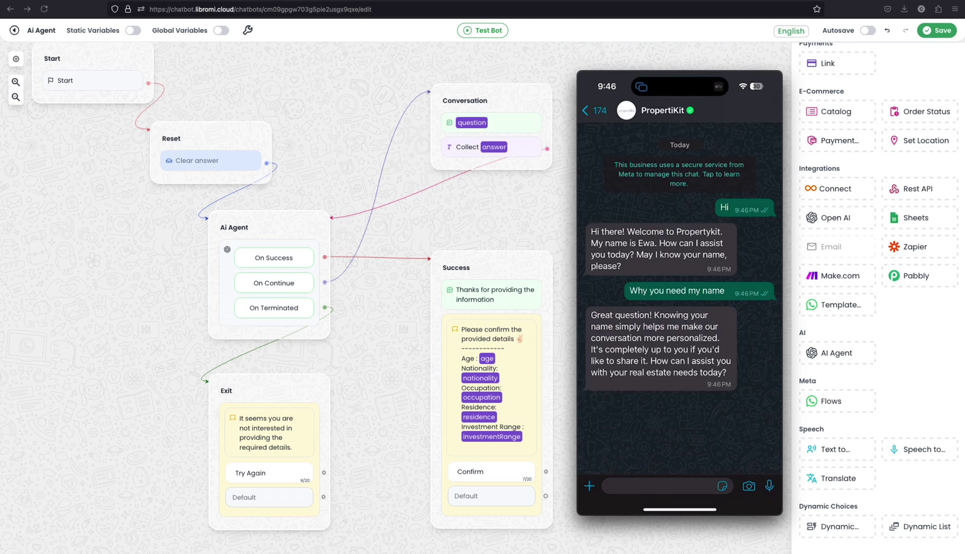
pyautogui.click(659, 486)
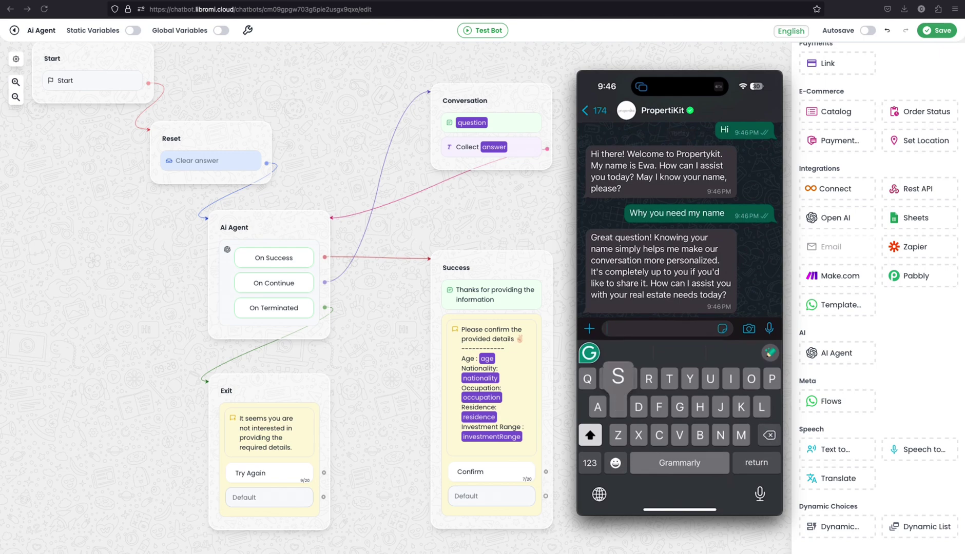
pyautogui.write('Sibin')
pyautogui.press('Return')
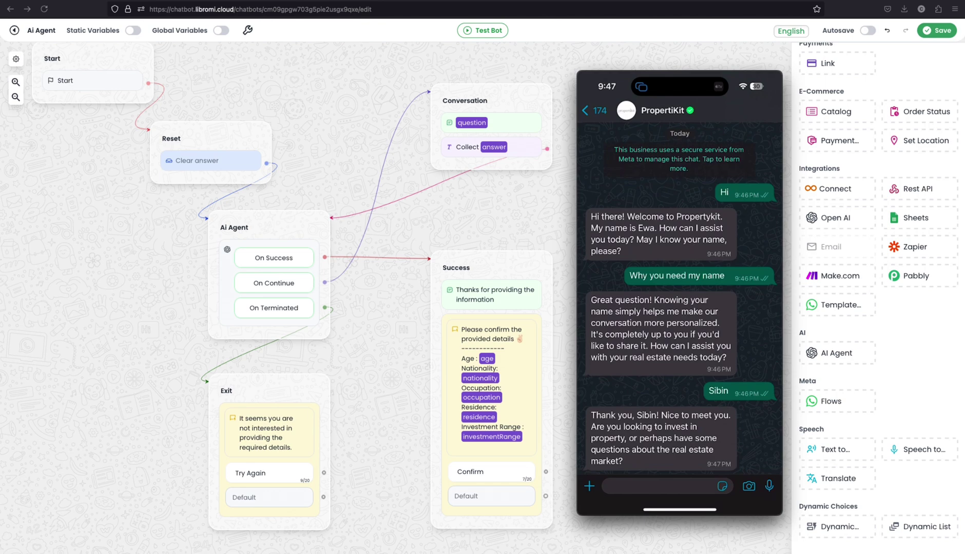
# Reply 'Yes I'm planning to invest', 'I have no such limits', and 'I live nearby the talled building in the world'.
pyautogui.click(657, 486)
pyautogui.write("Yes I'm planning to invest")
pyautogui.press('Return')
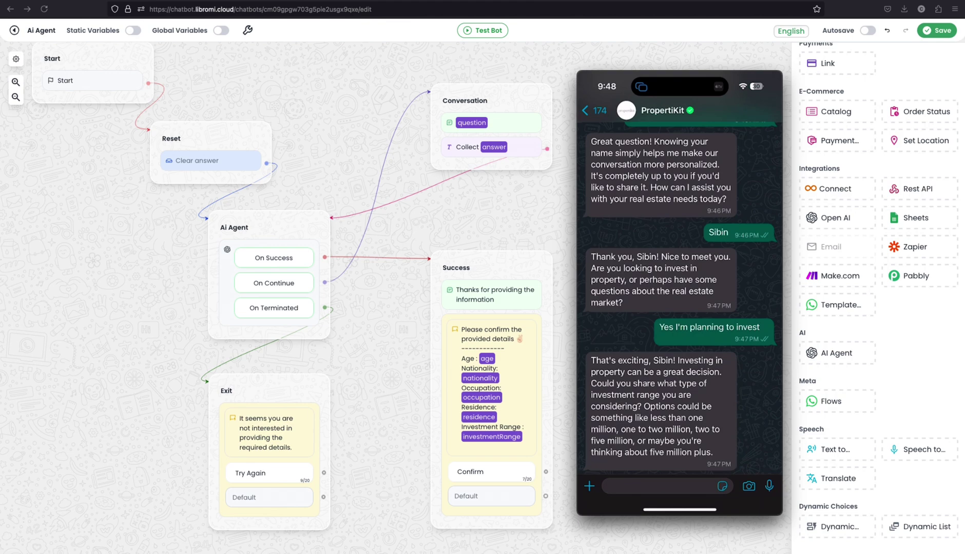
pyautogui.click(660, 486)
pyautogui.write('I have no ')
pyautogui.write('such limits')
pyautogui.press('Return')
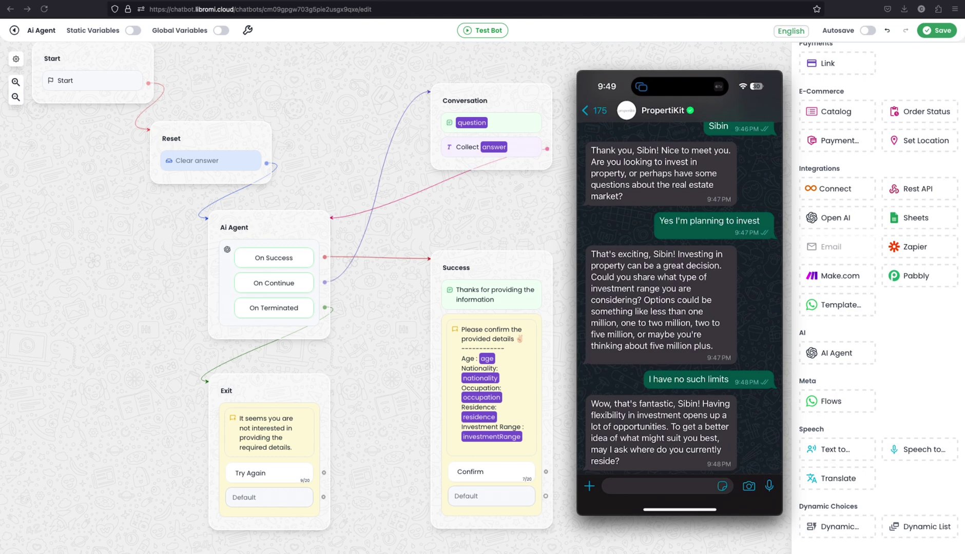
pyautogui.click(657, 487)
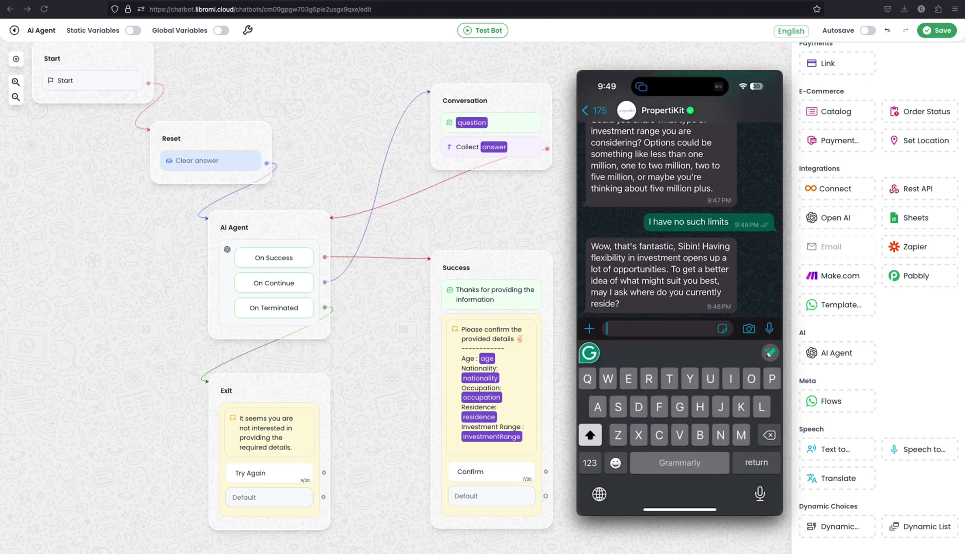
pyautogui.write('I live nearby the talled building in the world')
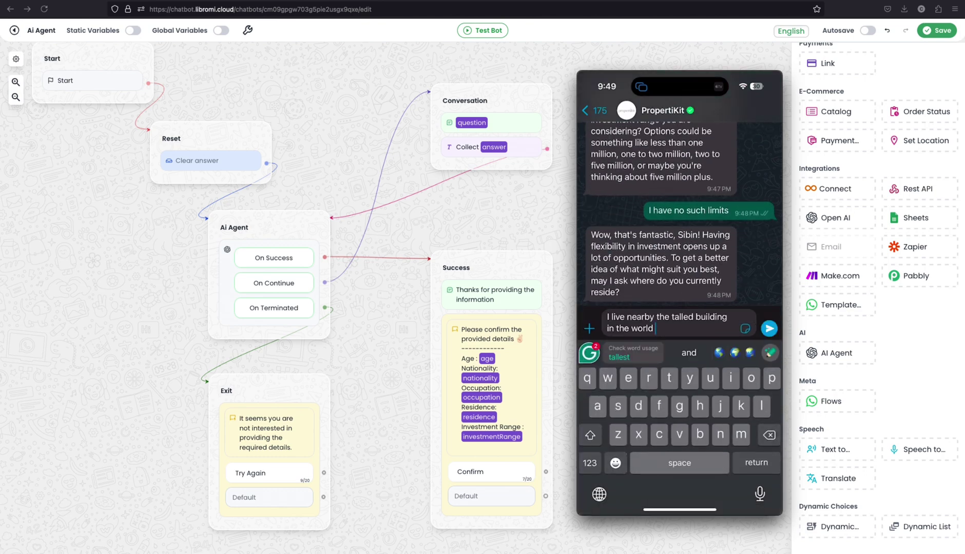
pyautogui.click(769, 329)
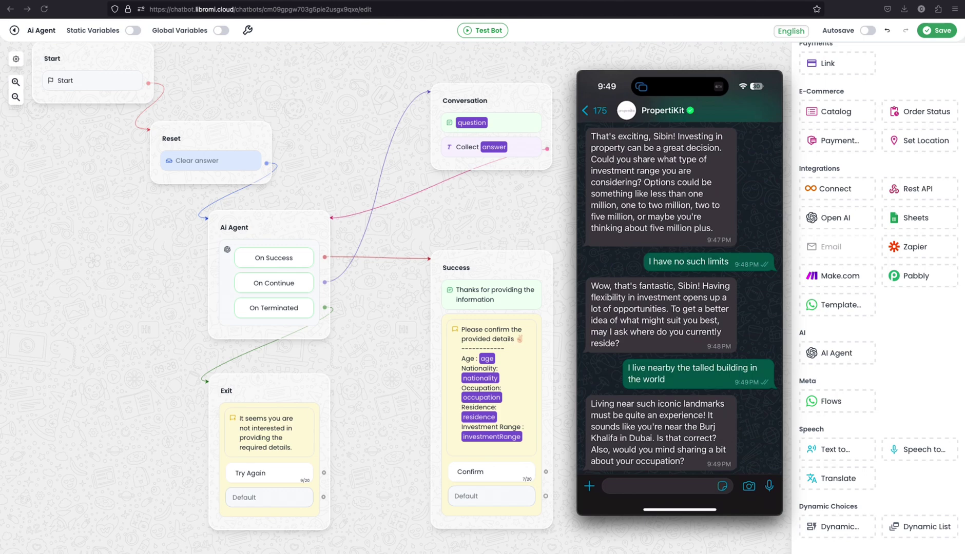
# Send the occupation reply 'Yes I'm living nearby burg and I'm a enterprenur', then 'I'm from india' and '32'.
pyautogui.click(662, 486)
pyautogui.write("Yes I'm living nearby burg and I'm a enterprenur")
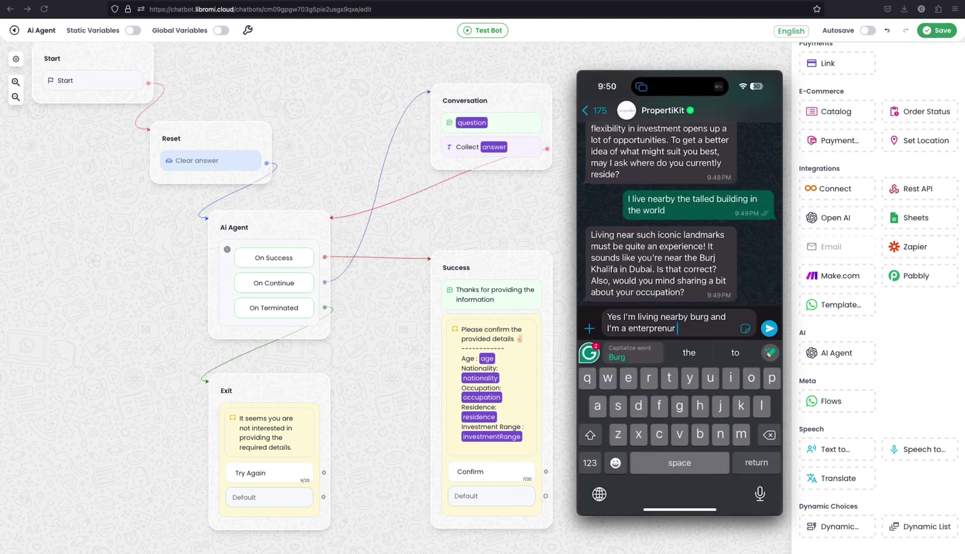
pyautogui.click(769, 328)
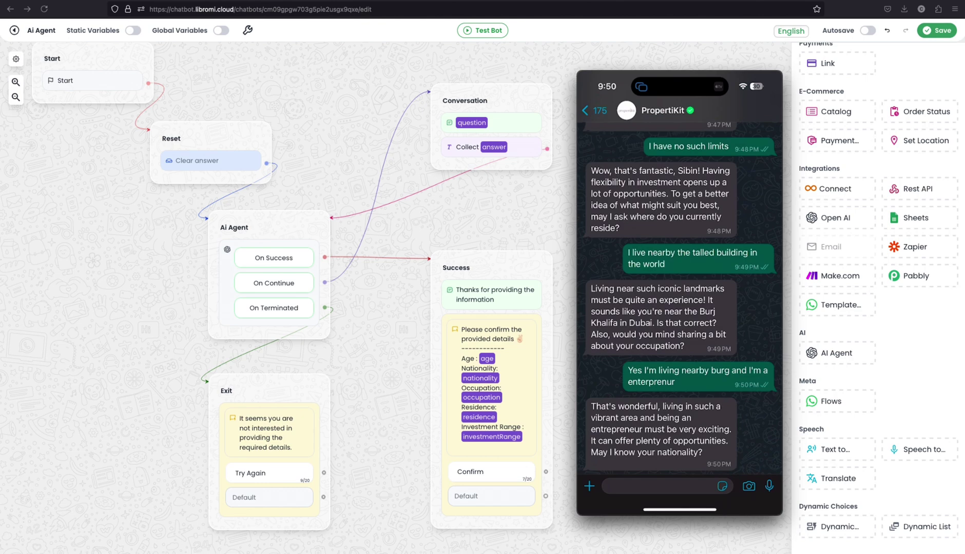
pyautogui.click(660, 486)
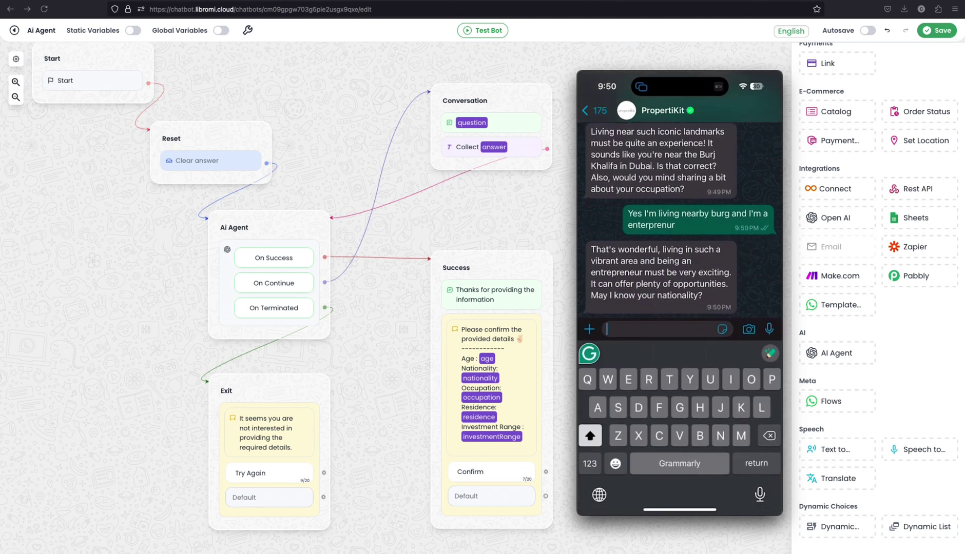
pyautogui.write("I'm from india")
pyautogui.press('Return')
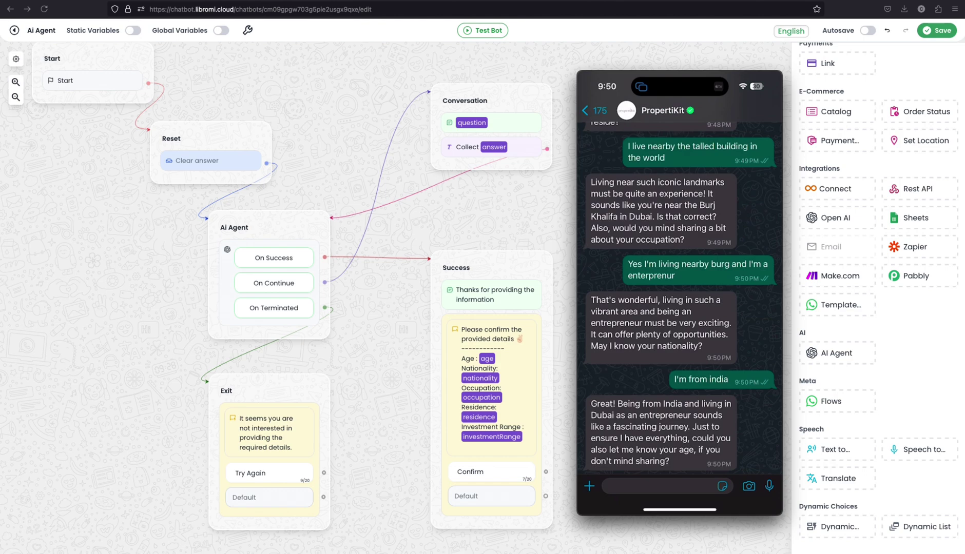
pyautogui.click(660, 487)
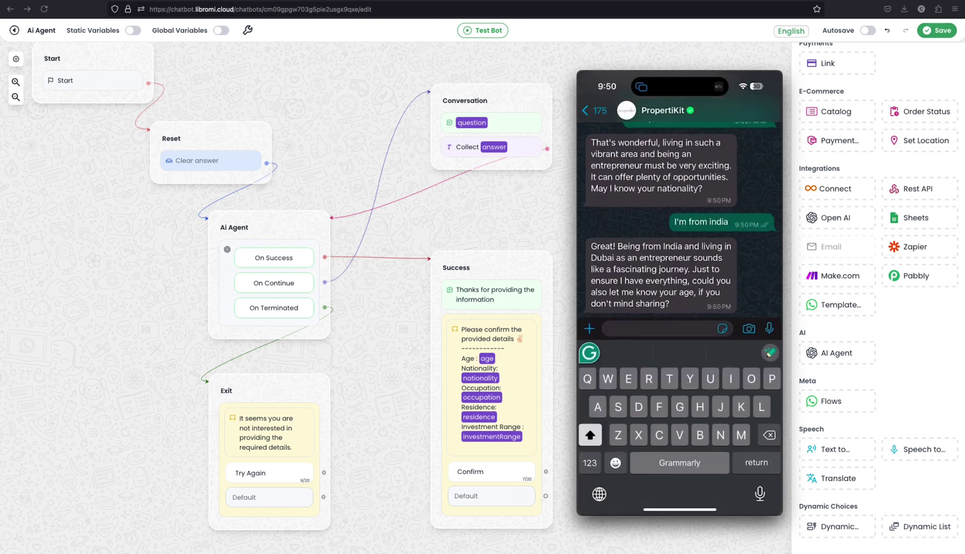
pyautogui.write('32')
pyautogui.press('Return')
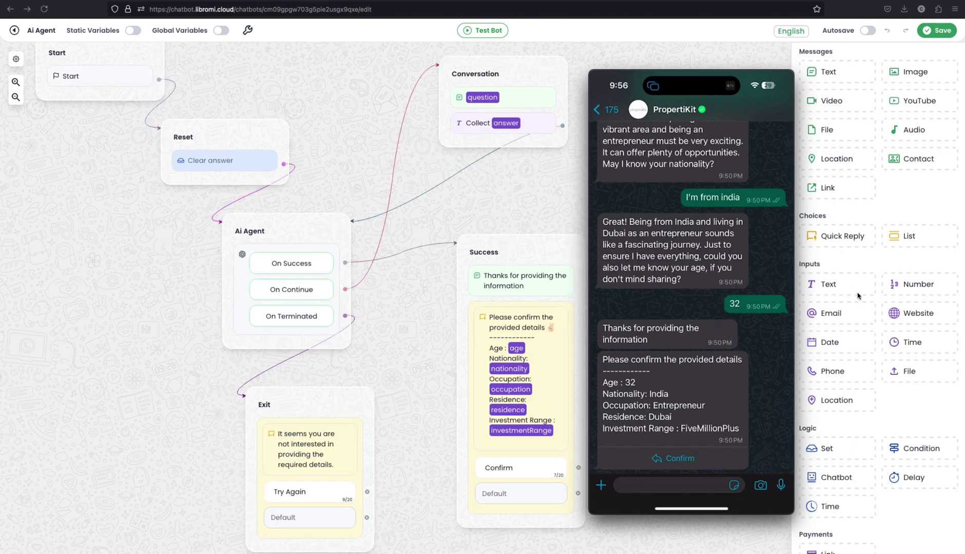
pyautogui.moveTo(644, 374)
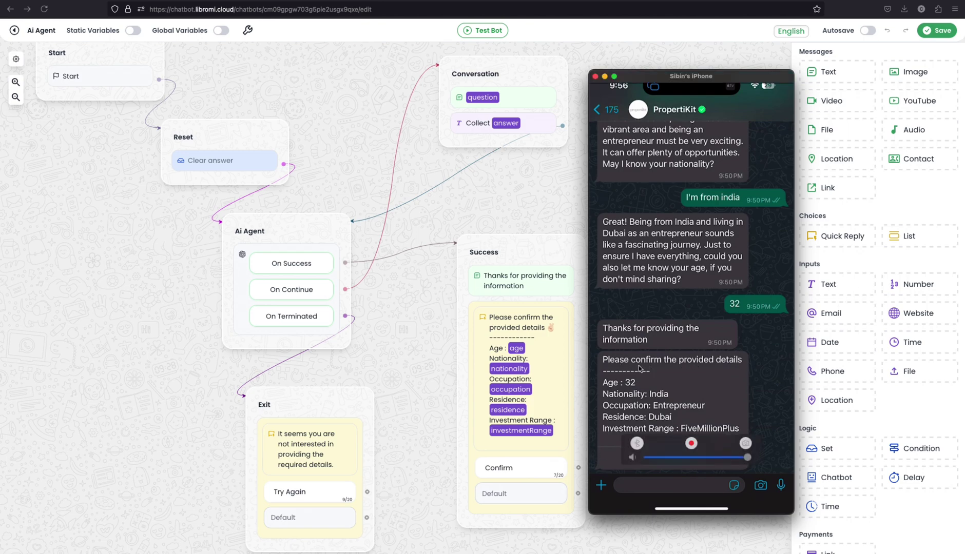
# Dismiss the phone preview and add a new AI Agent step right of Success.
pyautogui.click(418, 216)
pyautogui.scroll(-10, 873, 382)
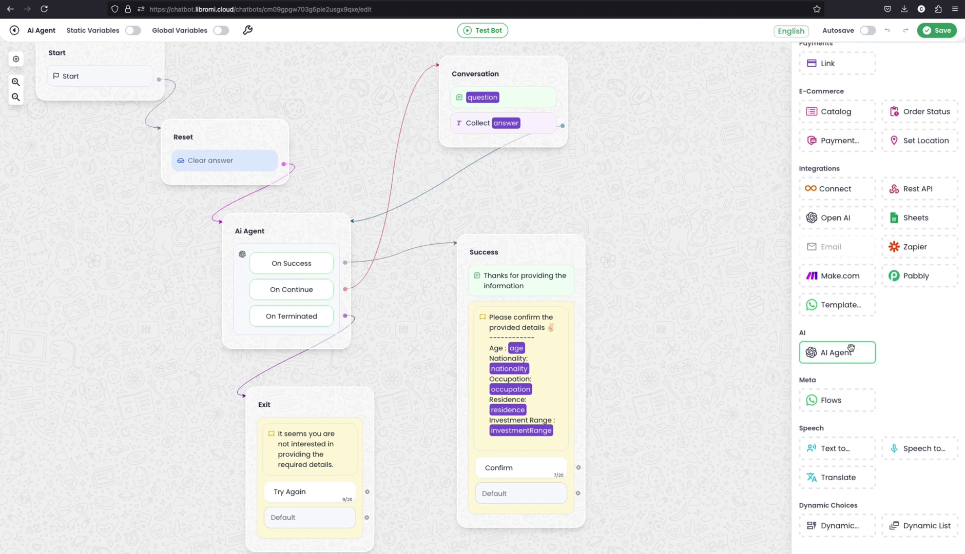
pyautogui.click(851, 352)
pyautogui.moveTo(851, 352); pyautogui.dragTo(648, 250)
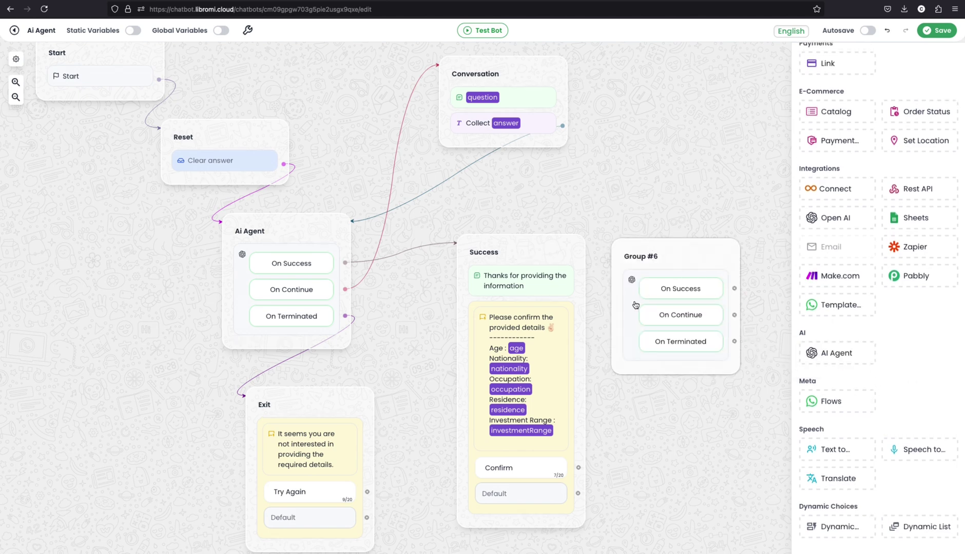
# In the new agent's full settings, select the propertykit OpenAI account.
pyautogui.click(635, 302)
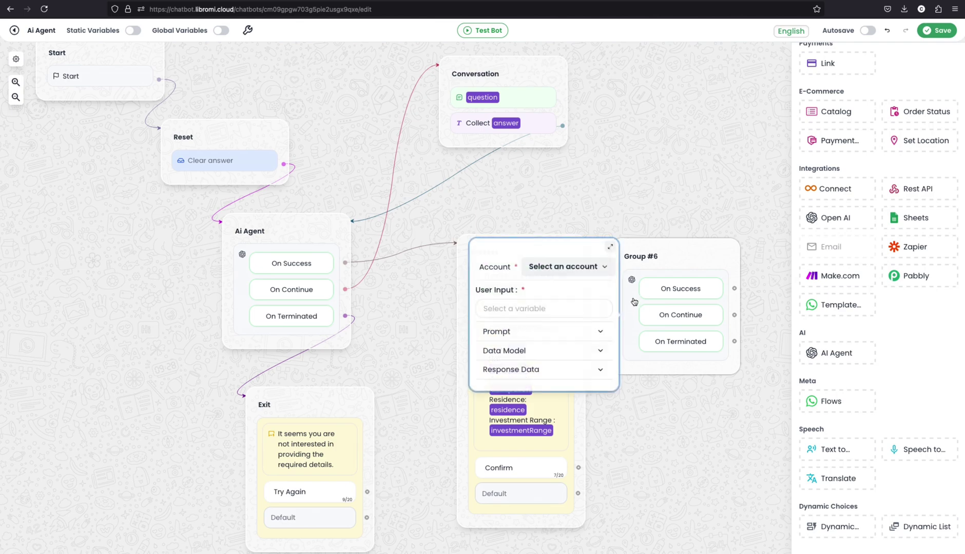
pyautogui.click(610, 248)
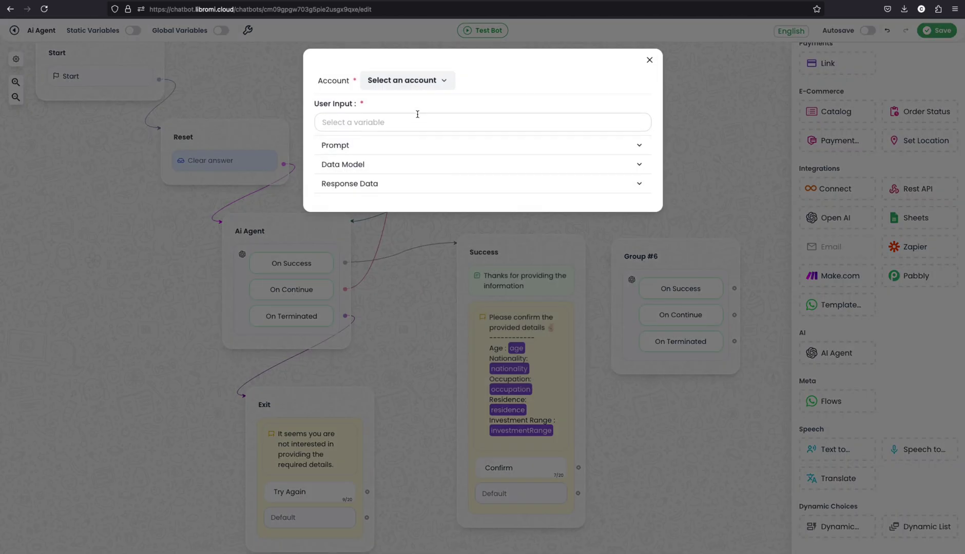
pyautogui.click(420, 81)
pyautogui.click(407, 125)
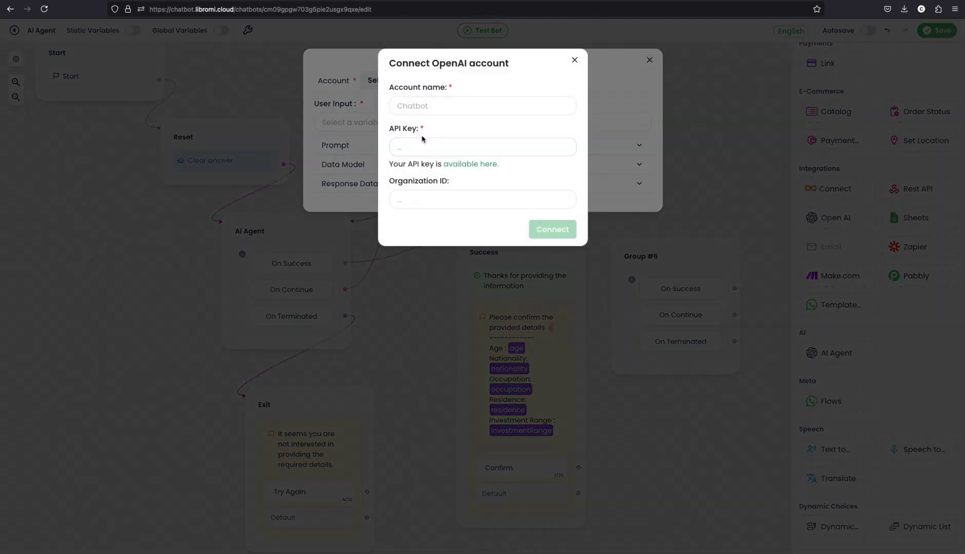
pyautogui.press('Escape')
pyautogui.click(407, 80)
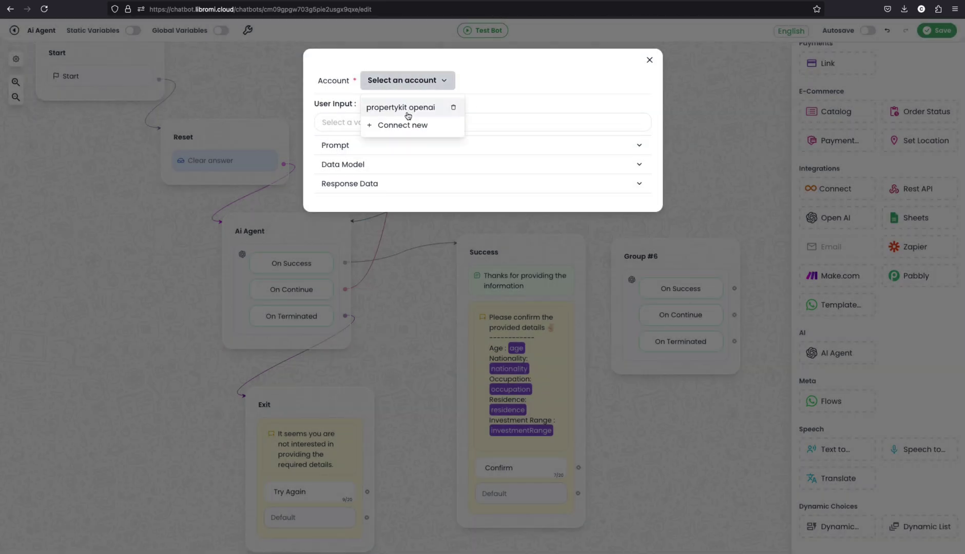
pyautogui.click(408, 109)
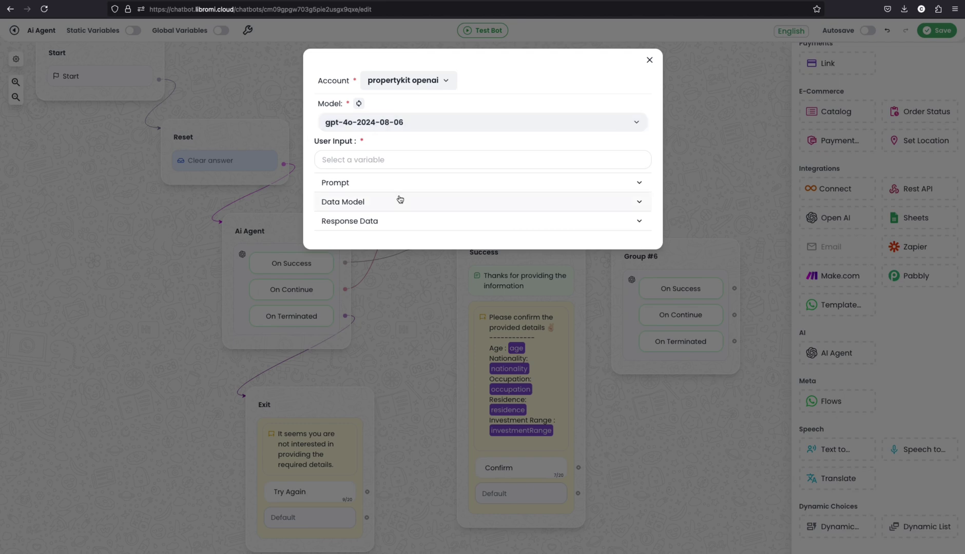
# Expand the Prompt, Data Model and Response Data sections, then close the dialog.
pyautogui.click(380, 184)
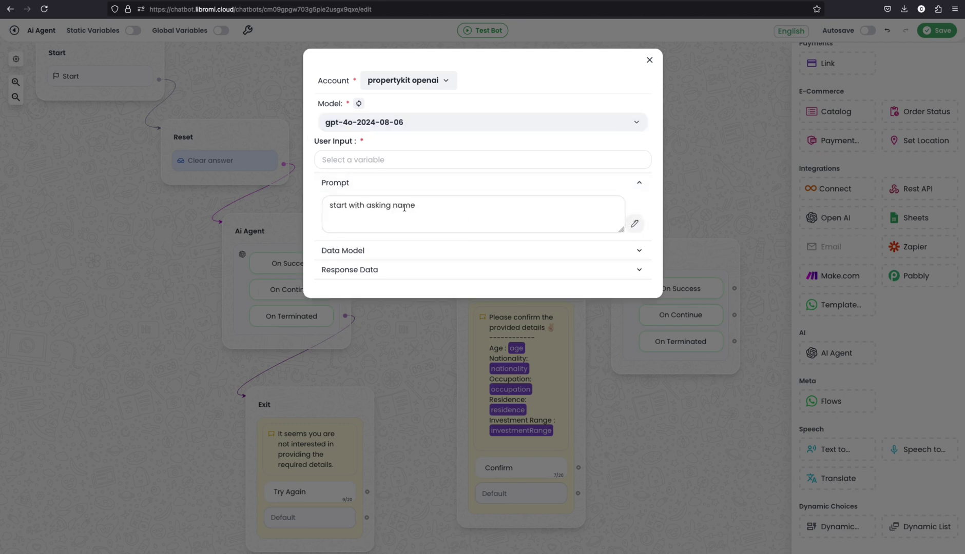
pyautogui.click(398, 207)
pyautogui.click(432, 250)
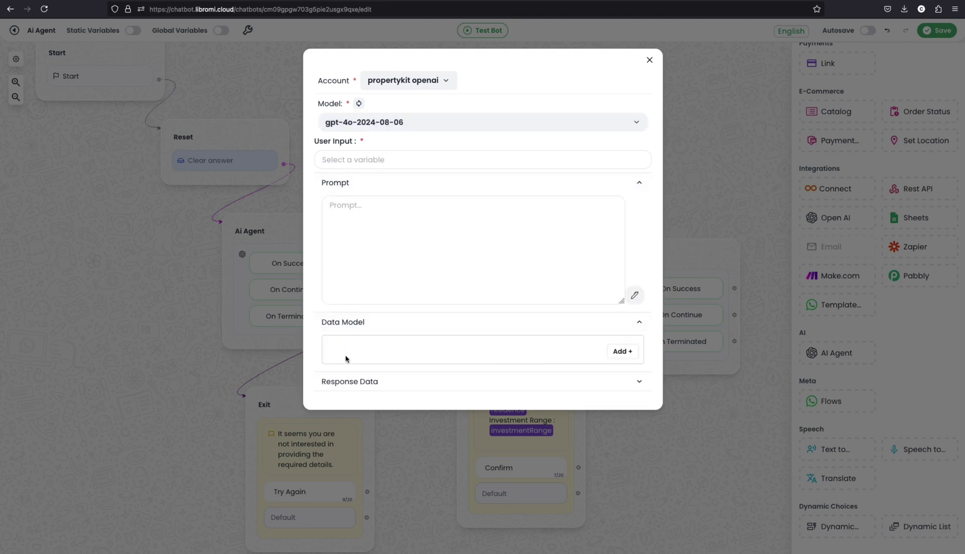
pyautogui.click(441, 382)
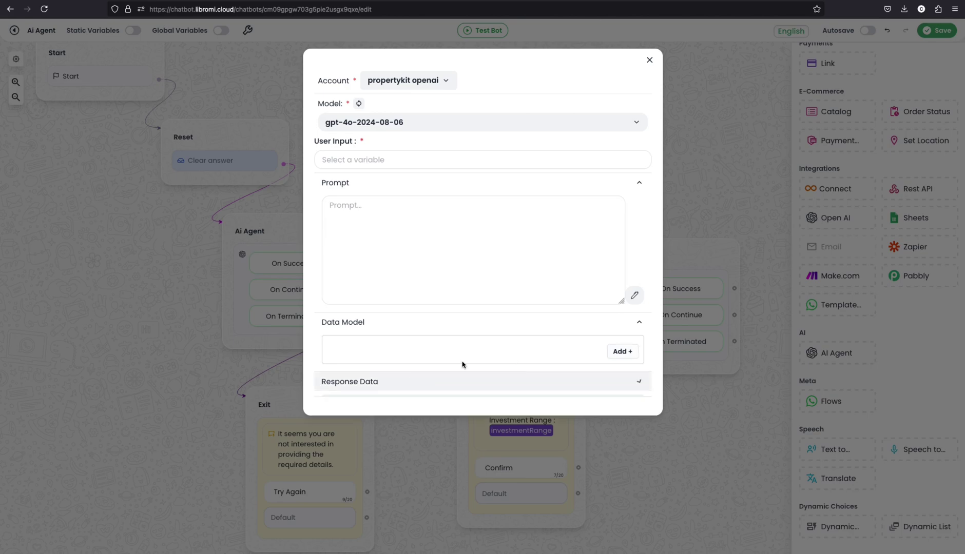
pyautogui.click(724, 187)
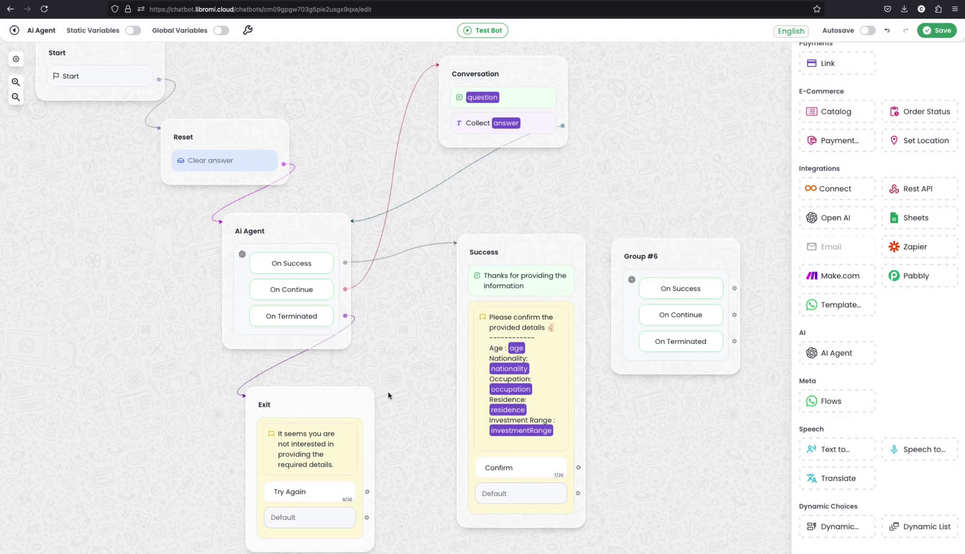
# Open the Ai Agent node's full settings and expand and enlarge the Prompt box.
pyautogui.click(246, 280)
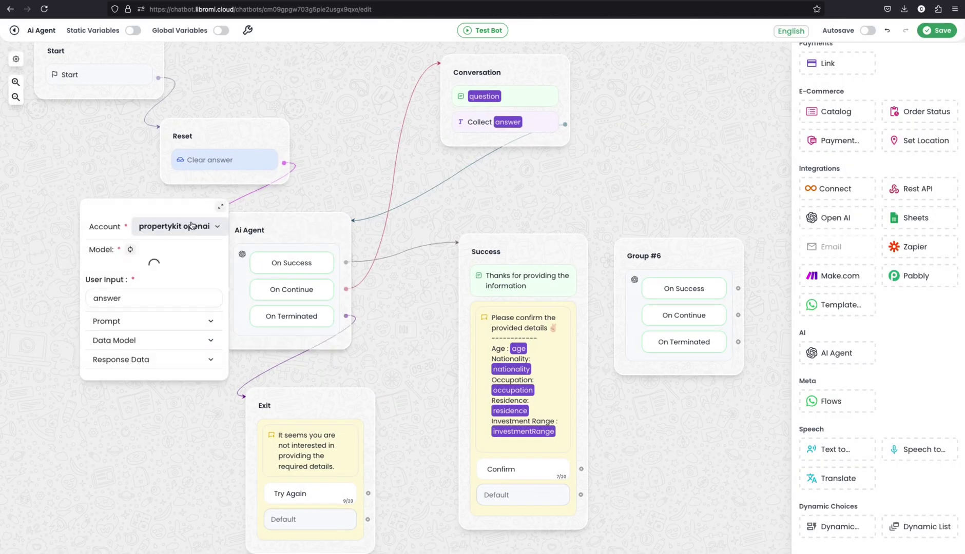
pyautogui.click(220, 205)
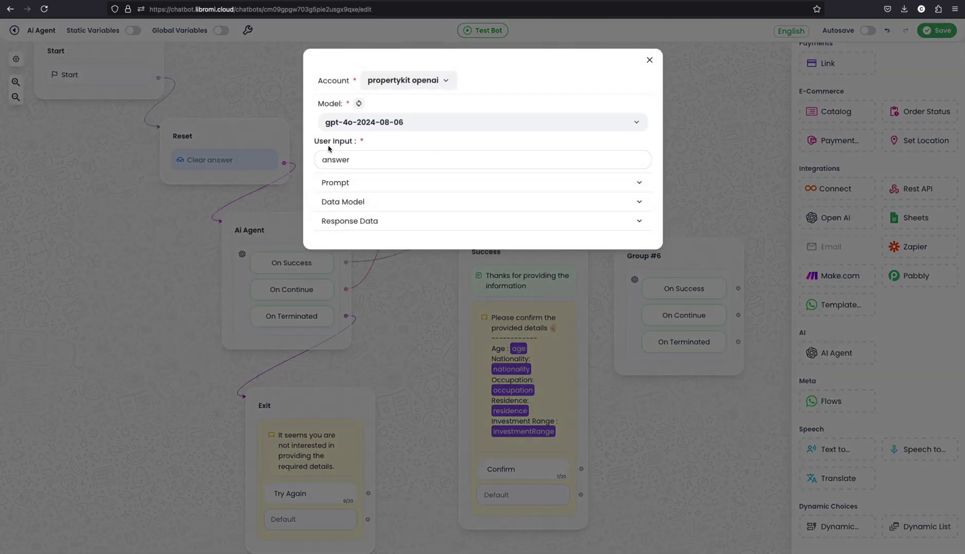
pyautogui.click(372, 184)
pyautogui.moveTo(620, 230); pyautogui.dragTo(622, 281)
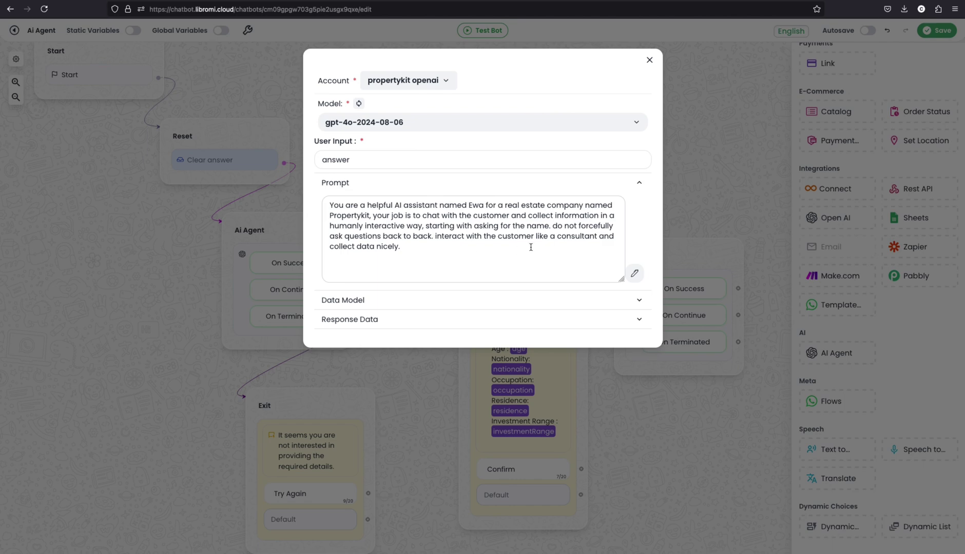
pyautogui.click(443, 255)
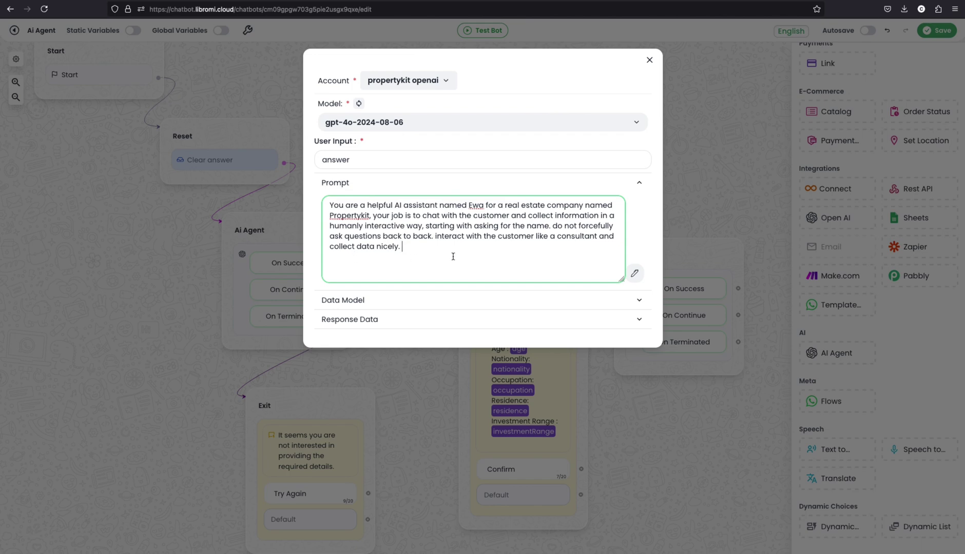
# Expand the Data Model, keep personalDetails as an Object, and expand its name field.
pyautogui.click(389, 301)
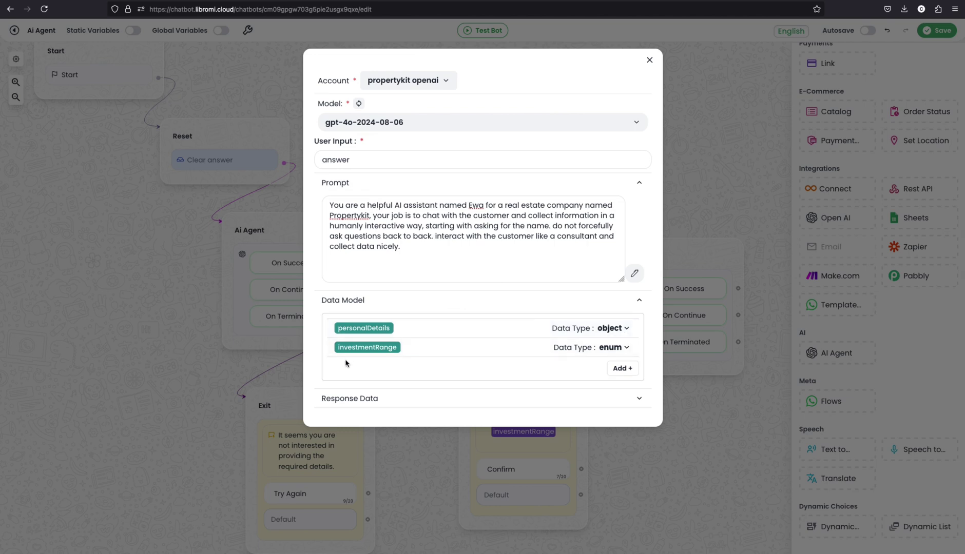
pyautogui.click(455, 331)
pyautogui.scroll(-2, 455, 337)
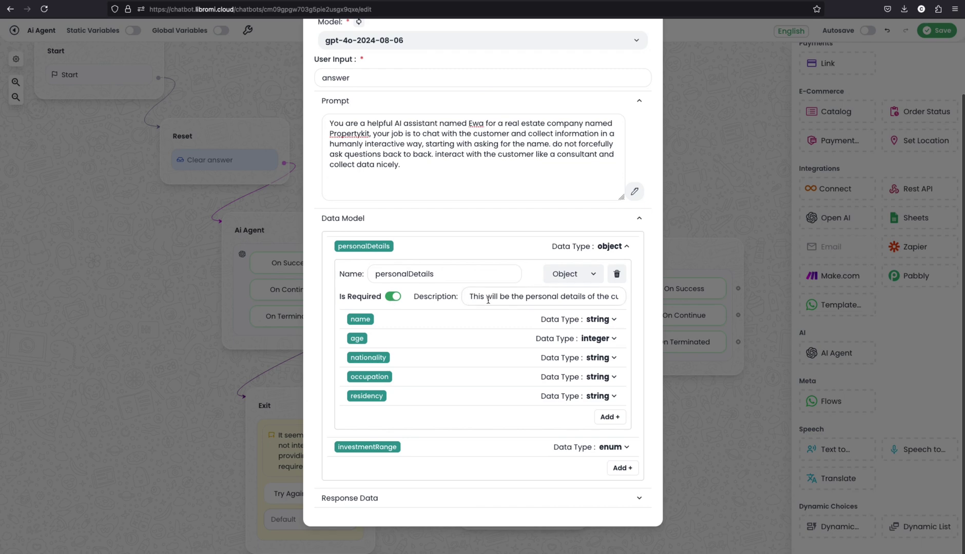
pyautogui.hscroll(2, 552, 301)
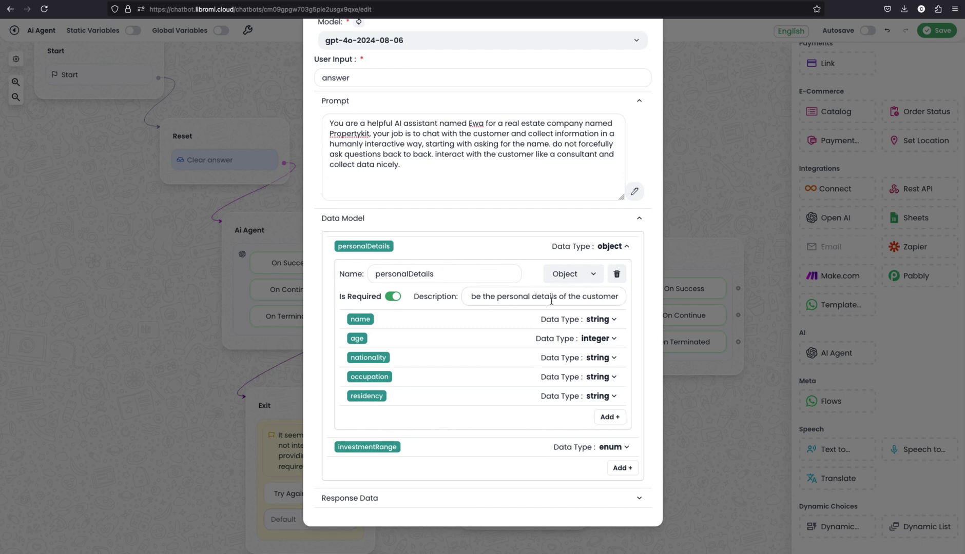
pyautogui.hscroll(-2, 514, 299)
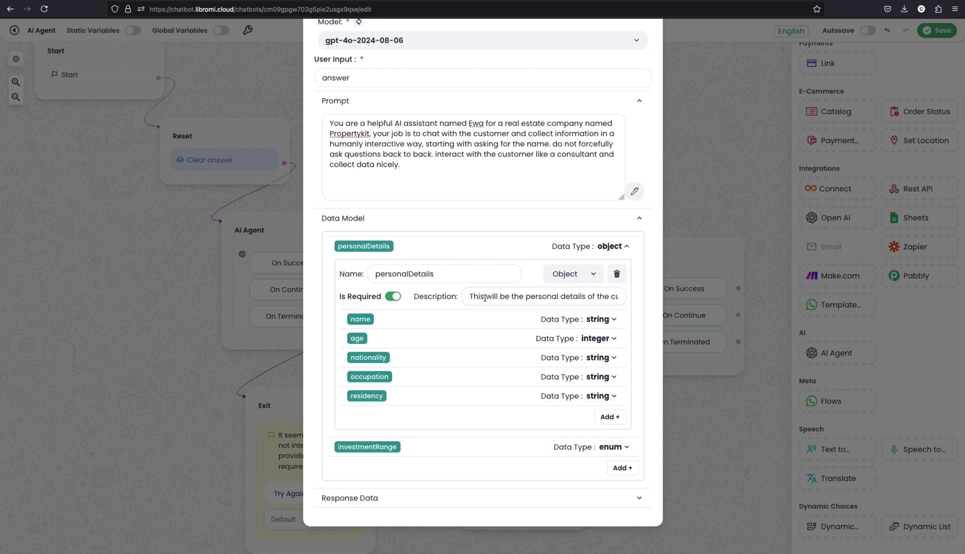
pyautogui.hscroll(1, 485, 298)
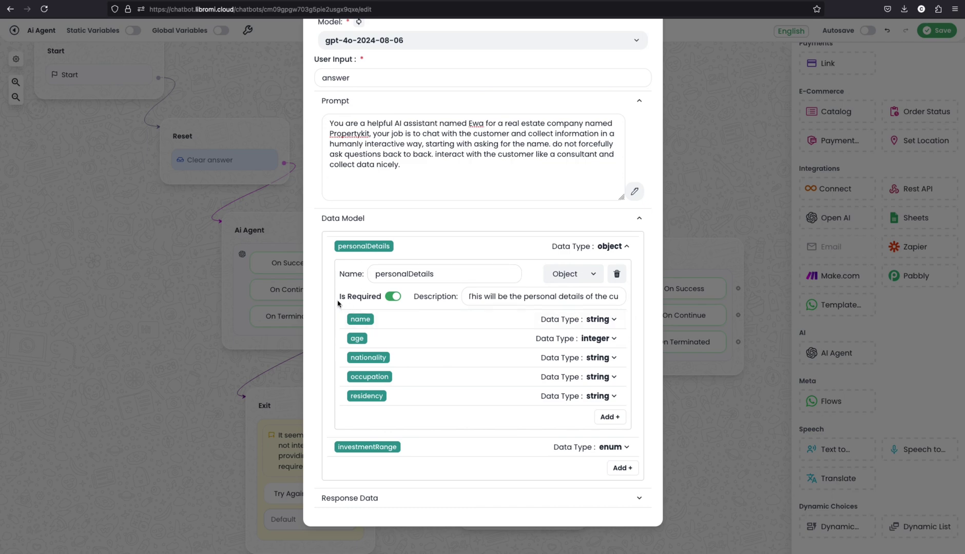
pyautogui.click(589, 276)
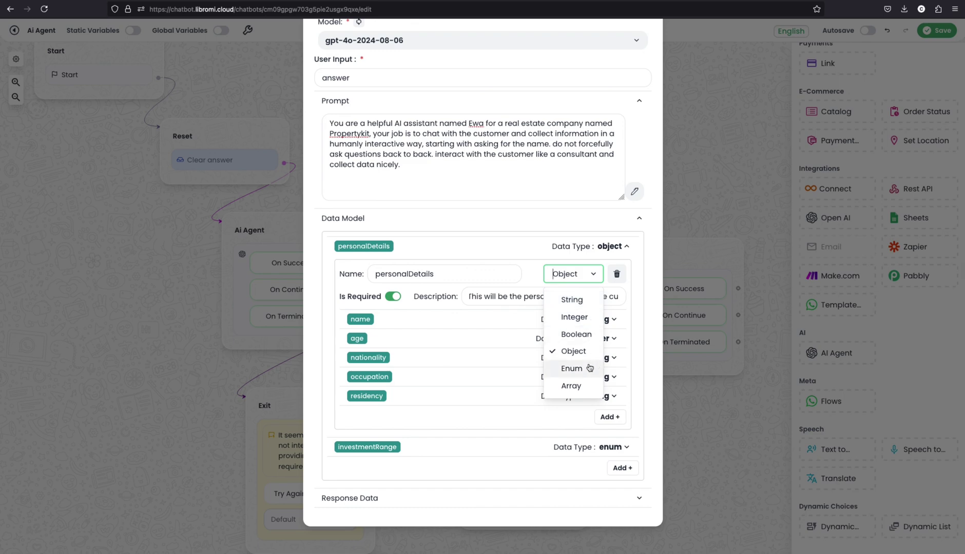
pyautogui.click(583, 276)
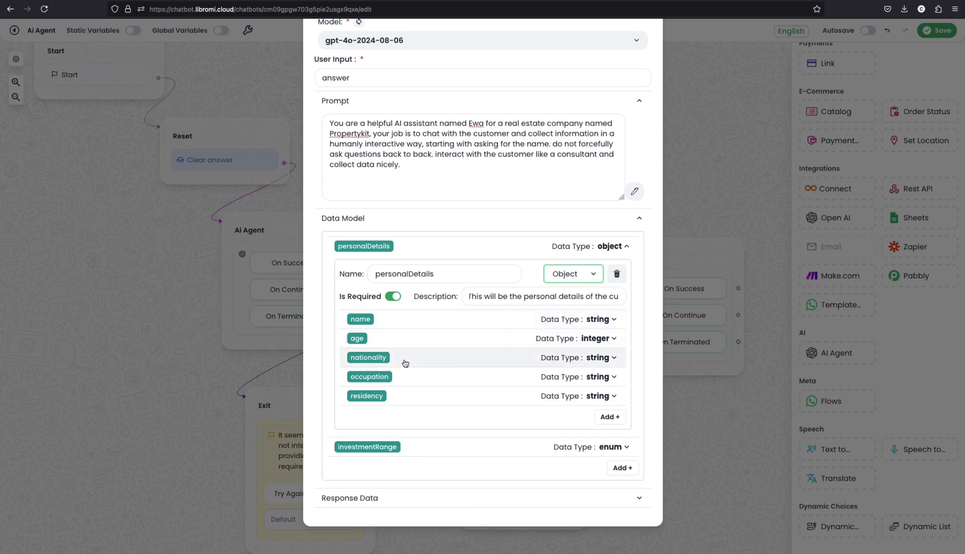
pyautogui.click(424, 317)
# Check the name field's data type and keep the age field as an Integer.
pyautogui.scroll(-2, 427, 322)
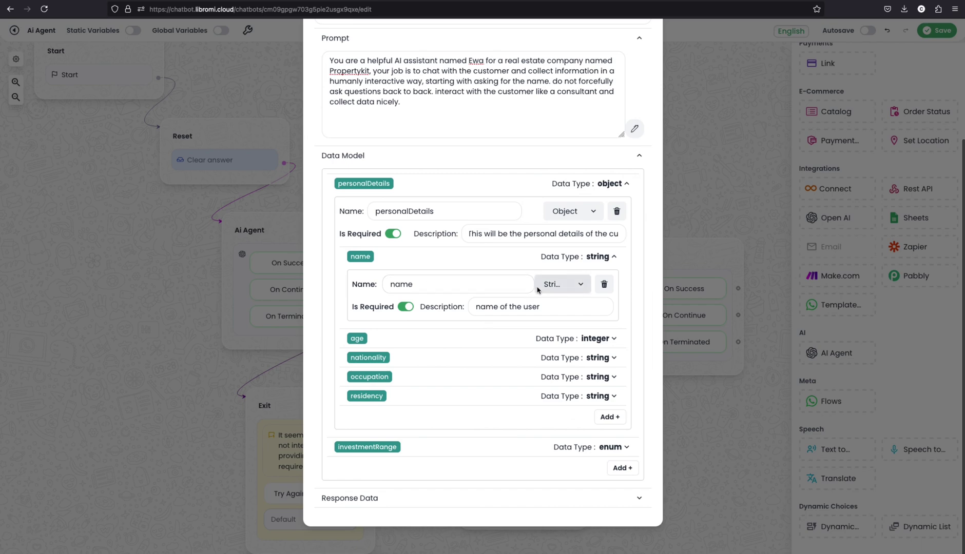
pyautogui.click(559, 289)
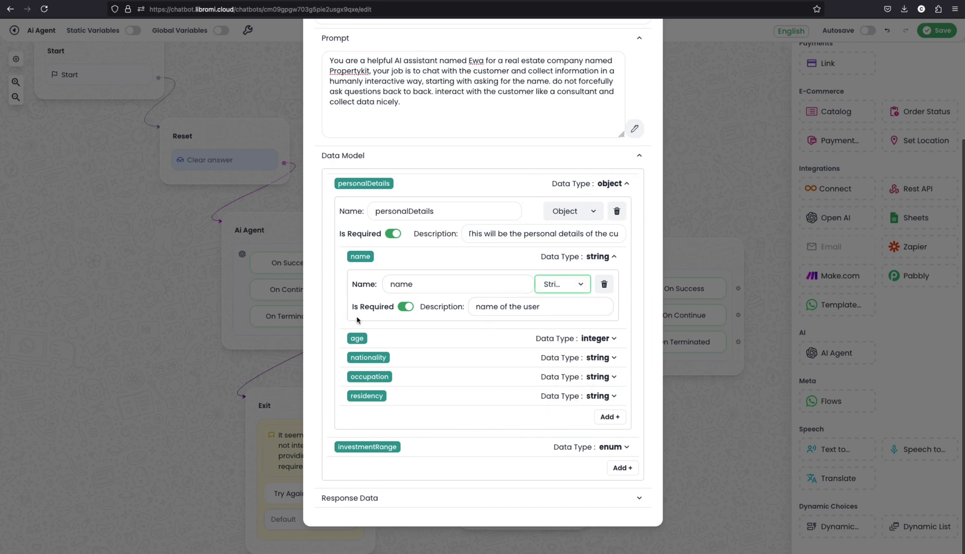
pyautogui.click(407, 339)
pyautogui.scroll(-3, 407, 339)
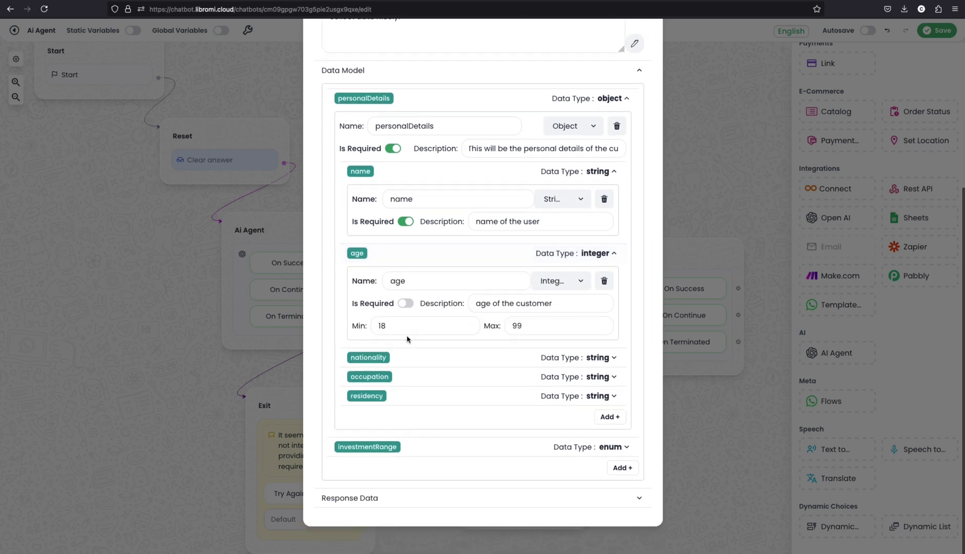
pyautogui.click(555, 282)
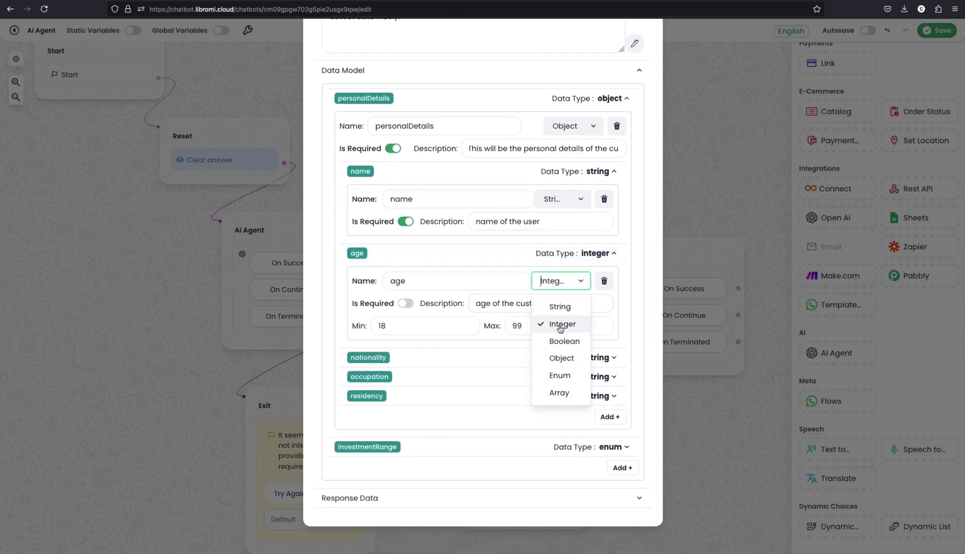
pyautogui.click(390, 321)
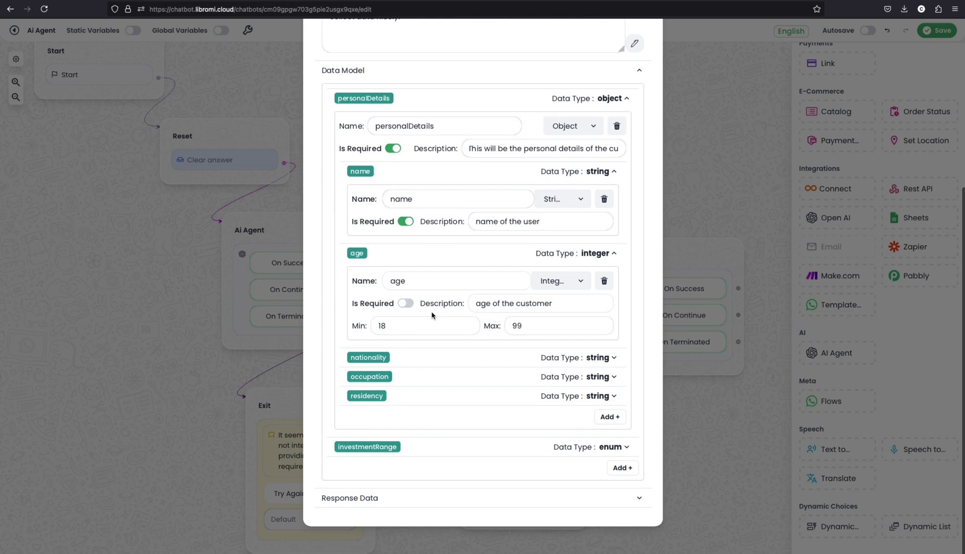
# Expand the nationality, occupation and residency fields and check residency's data type.
pyautogui.click(439, 359)
pyautogui.scroll(-2, 466, 359)
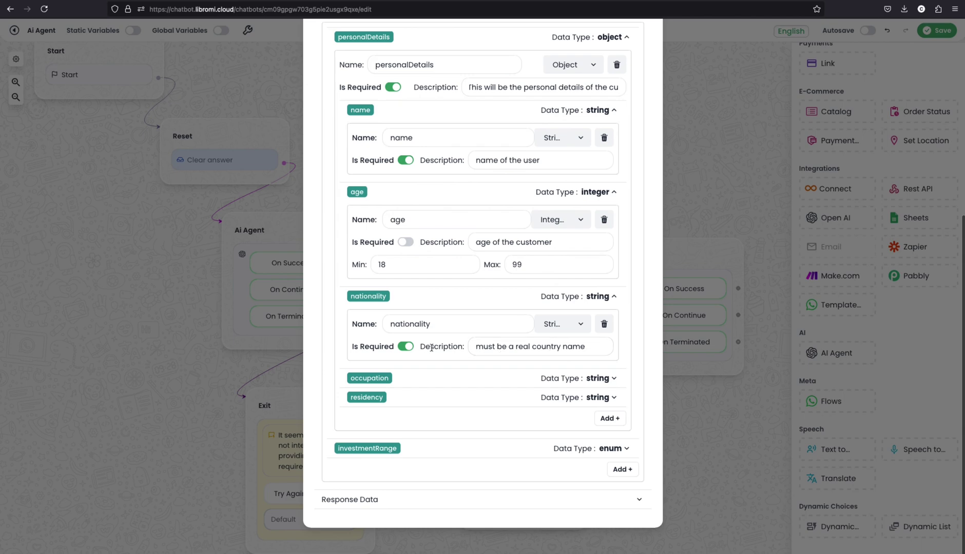
pyautogui.click(581, 349)
pyautogui.hotkey('ctrl', 'a')
pyautogui.click(451, 378)
pyautogui.scroll(-2, 462, 369)
pyautogui.click(451, 402)
pyautogui.scroll(-2, 452, 405)
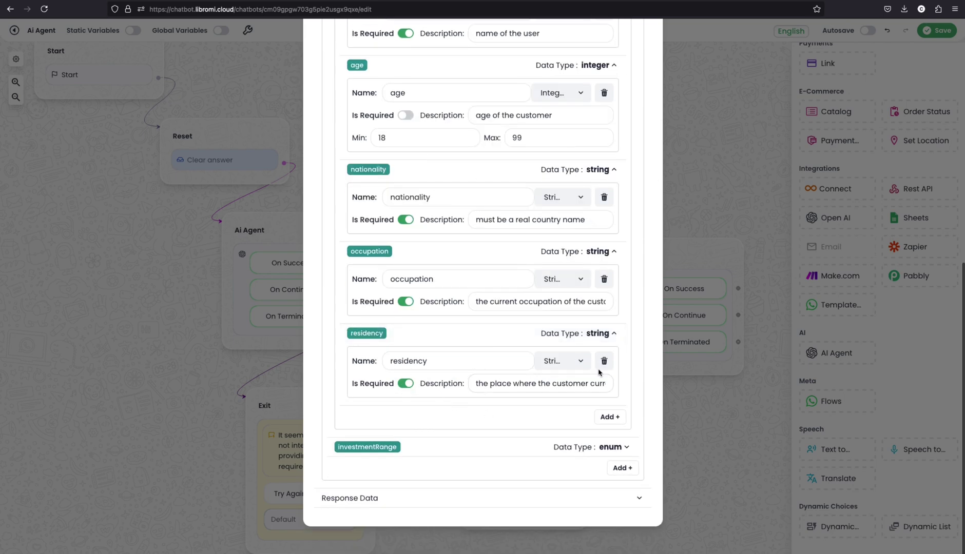
pyautogui.click(574, 367)
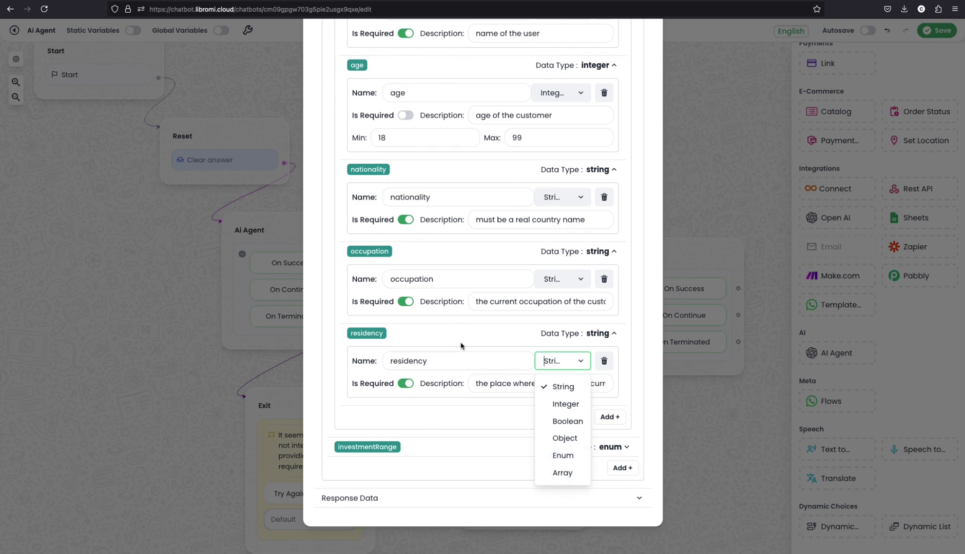
# Expand investmentRange and keep its data type as Enum.
pyautogui.click(443, 450)
pyautogui.scroll(-4, 444, 451)
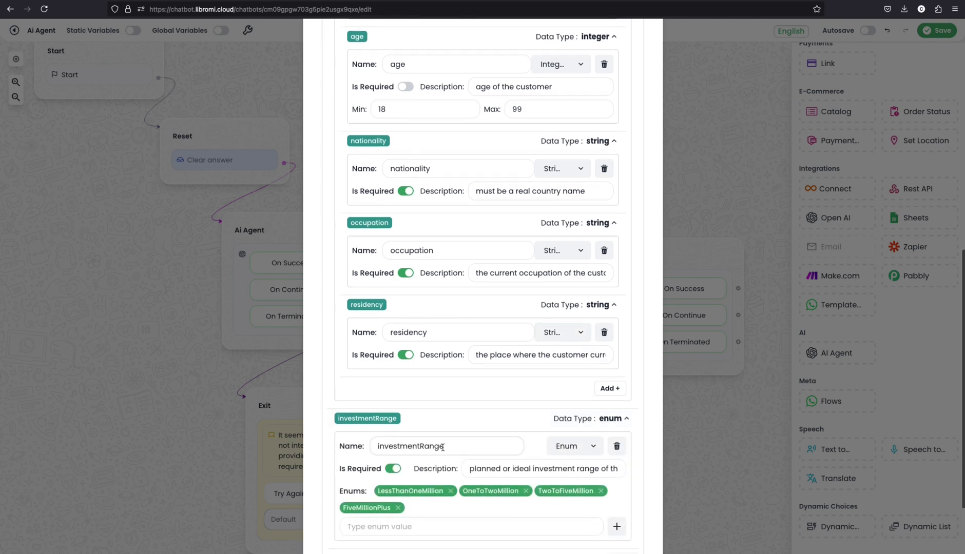
pyautogui.click(575, 354)
pyautogui.click(574, 354)
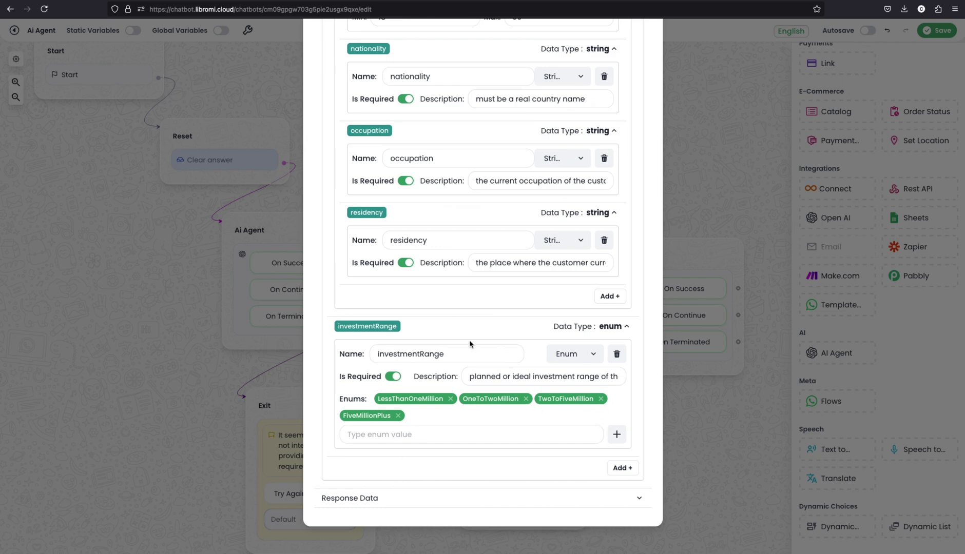
pyautogui.press('Escape')
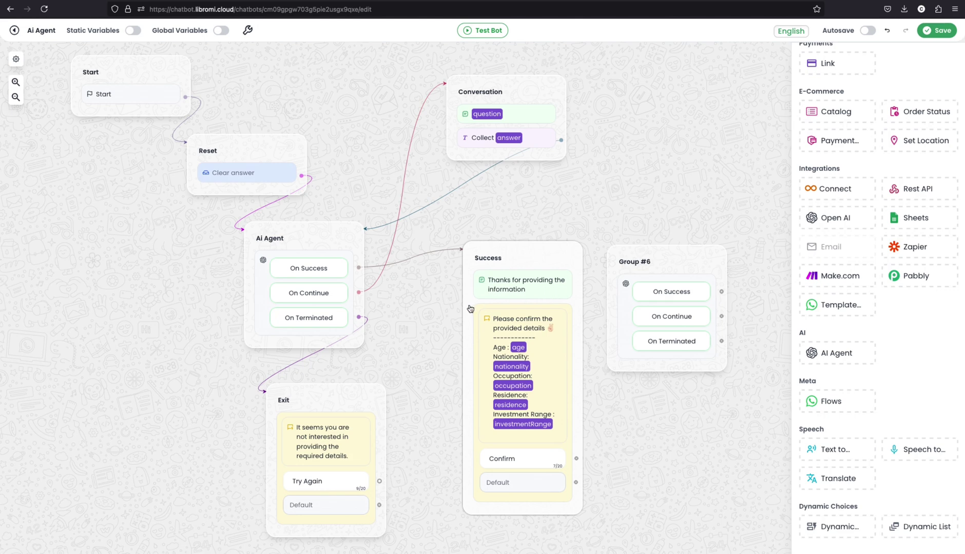
pyautogui.click(546, 348)
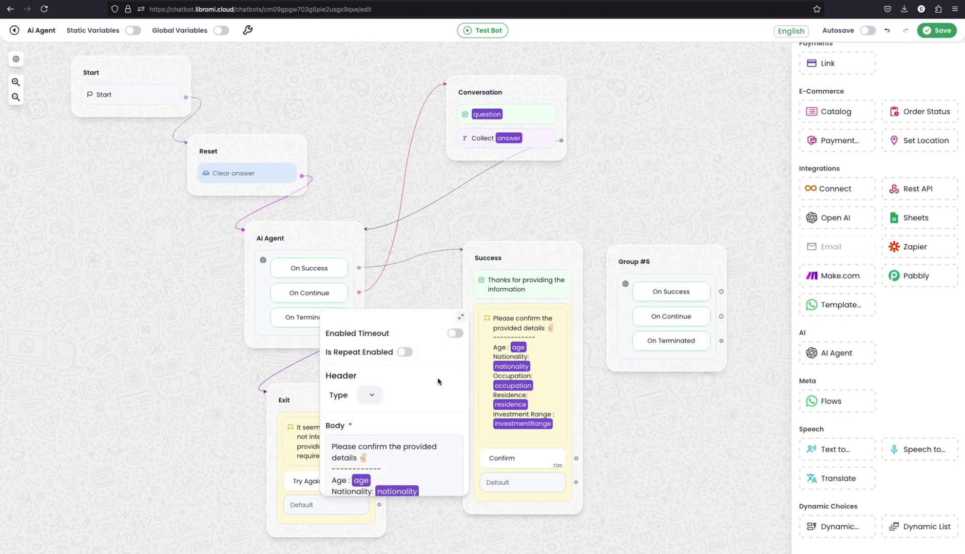
pyautogui.scroll(-2, 437, 380)
pyautogui.click(417, 398)
pyautogui.scroll(-3, 417, 398)
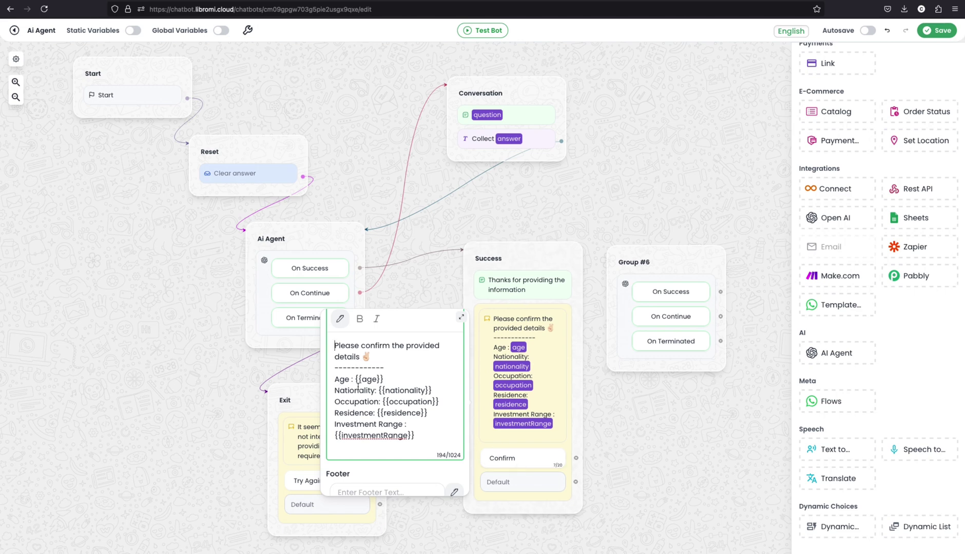
pyautogui.moveTo(356, 380); pyautogui.dragTo(392, 381)
pyautogui.click(637, 463)
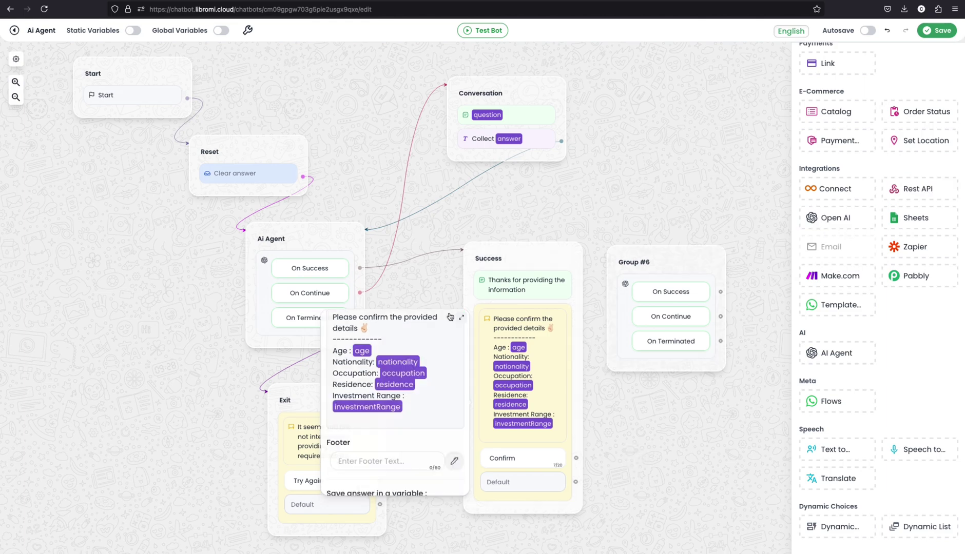
# In the Ai Agent's Response Data, keep Bot Reply and check the jsonSuccessResponse variable, then close.
pyautogui.click(264, 282)
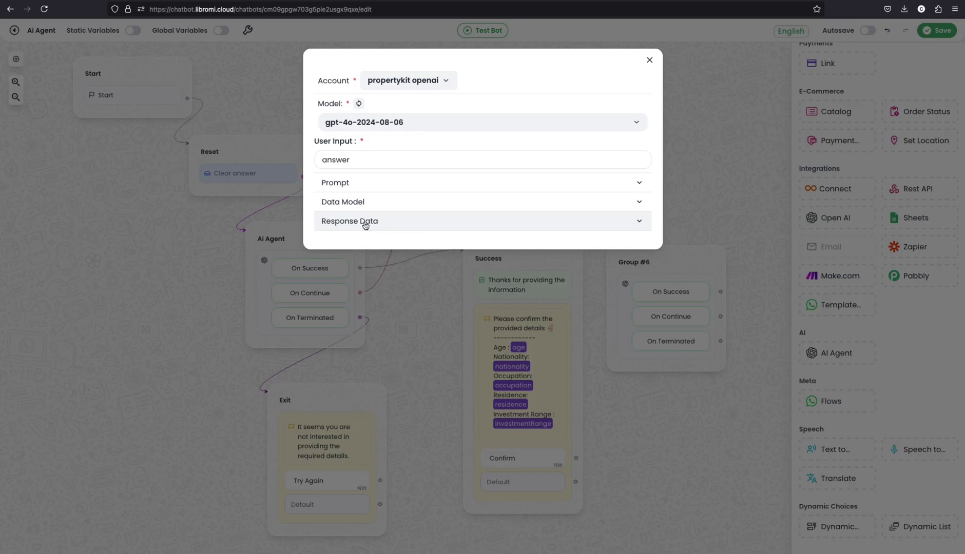
pyautogui.click(398, 225)
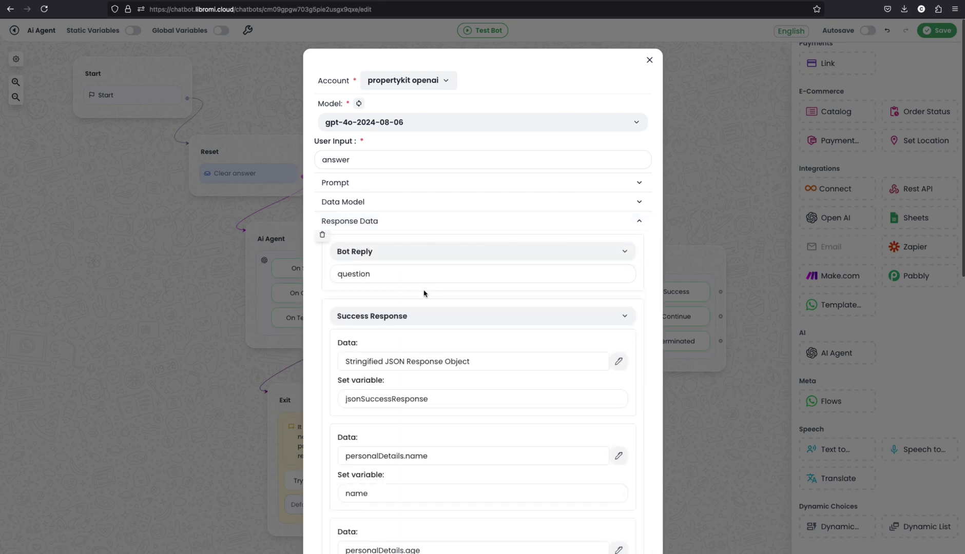
pyautogui.scroll(-4, 429, 305)
pyautogui.scroll(2, 502, 222)
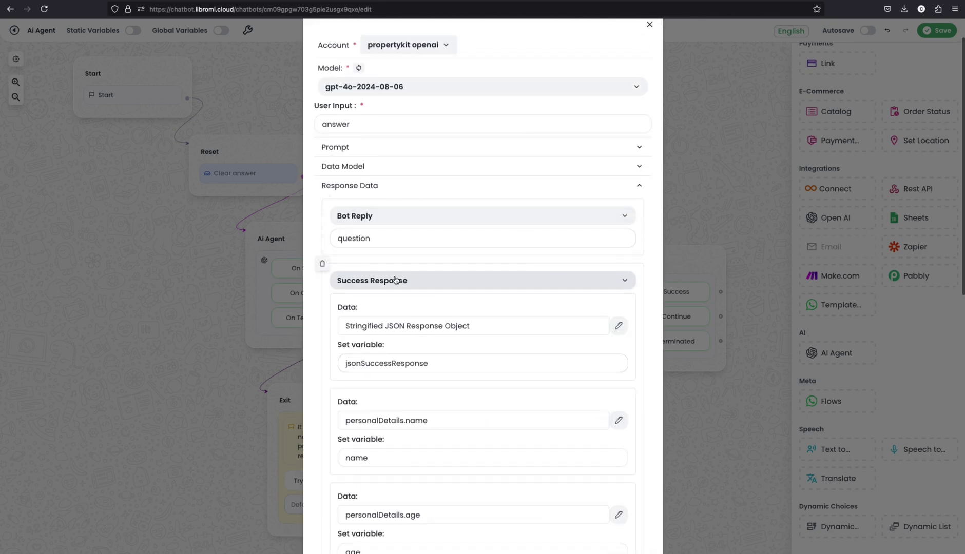
pyautogui.click(389, 216)
pyautogui.click(391, 237)
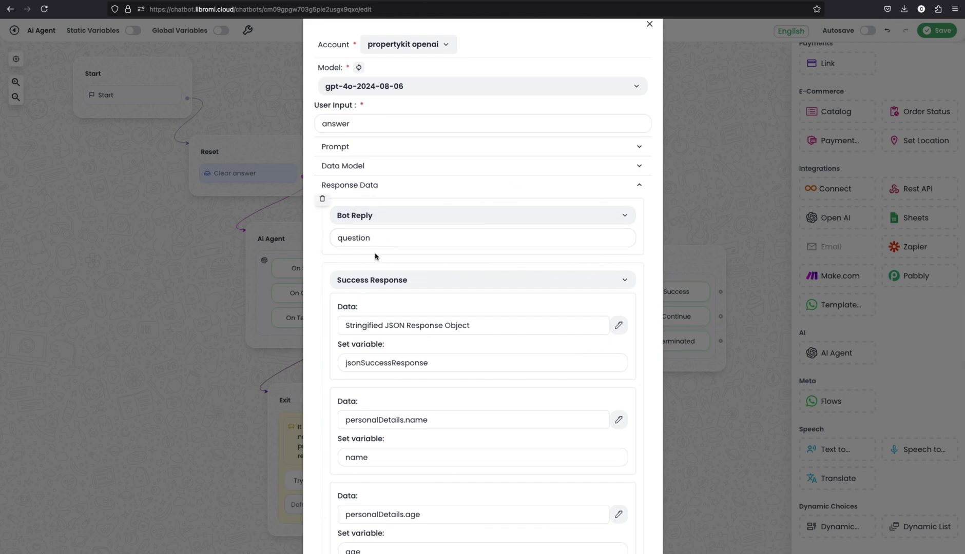
pyautogui.scroll(-2, 375, 257)
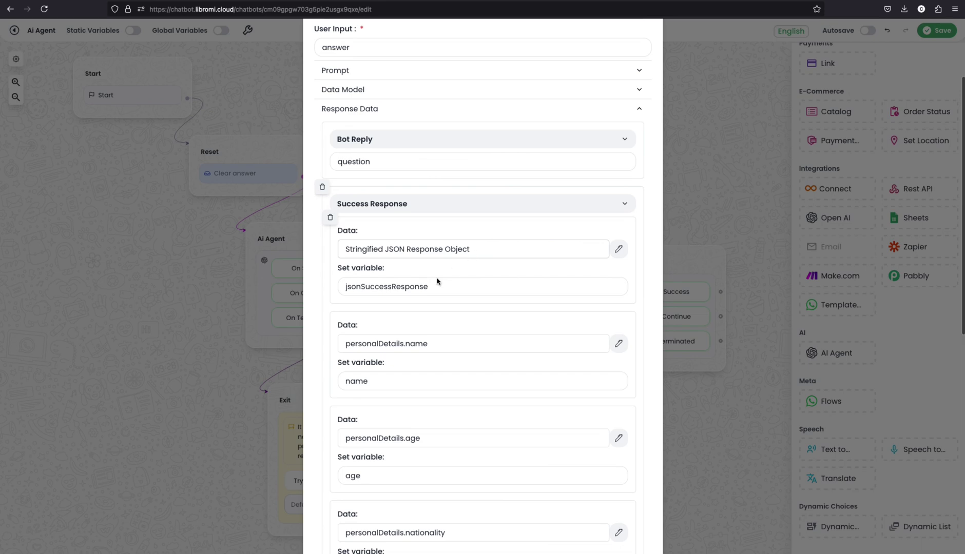
pyautogui.click(389, 292)
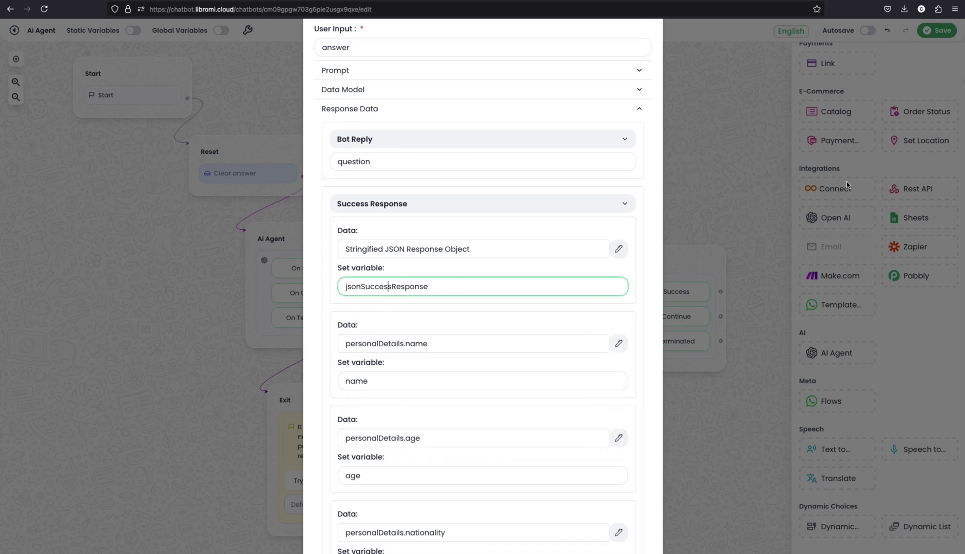
pyautogui.scroll(-3, 344, 207)
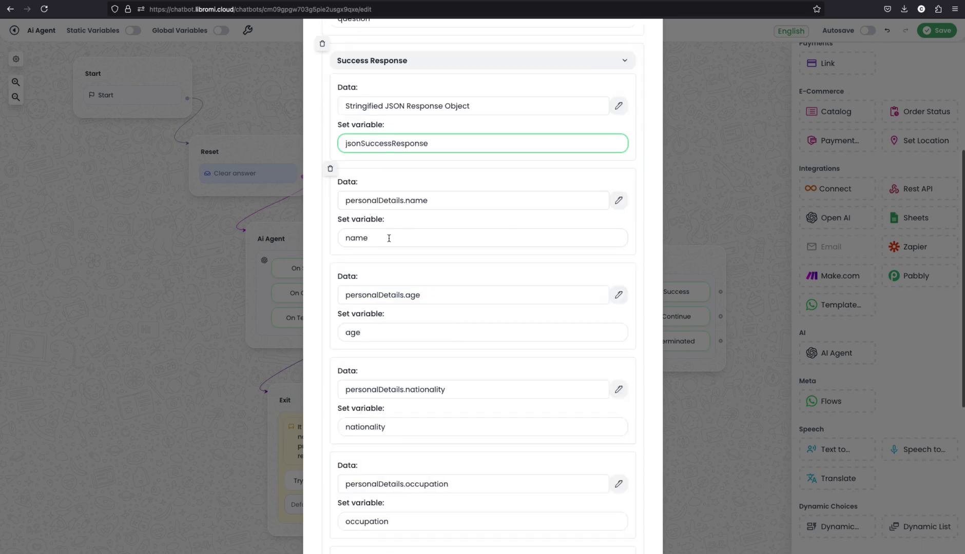
pyautogui.scroll(-5, 353, 335)
pyautogui.click(663, 396)
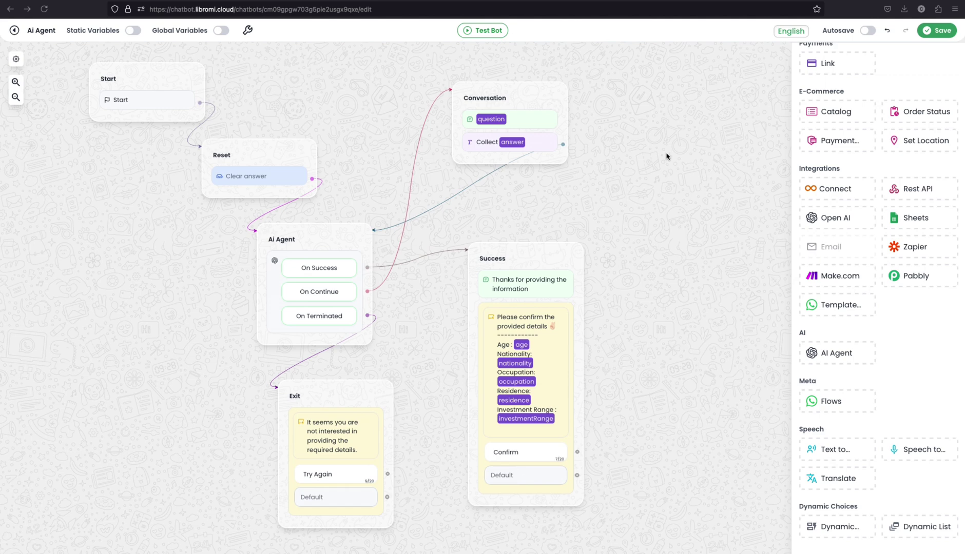
# Reopen the Ai Agent settings to review its response data, then close the panel.
pyautogui.click(274, 284)
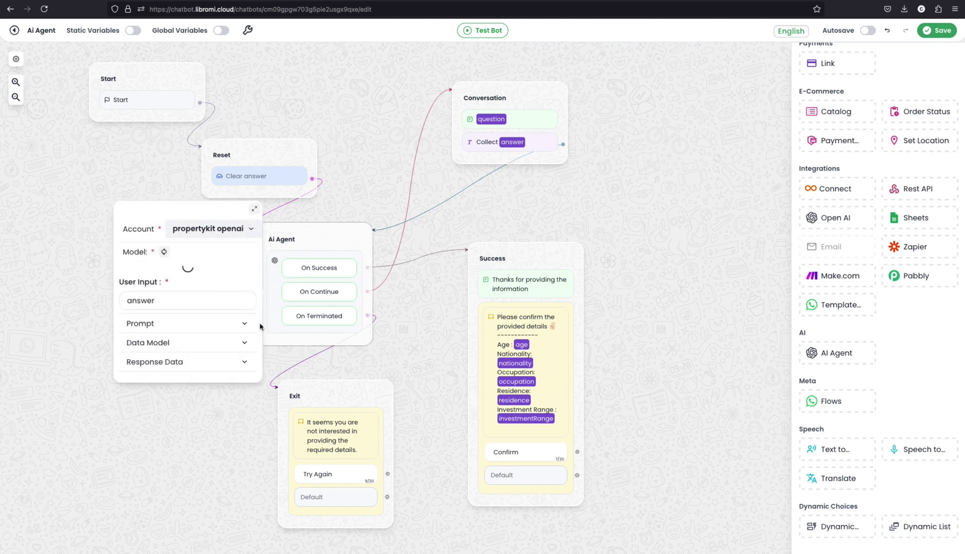
pyautogui.click(189, 359)
pyautogui.scroll(-2, 211, 373)
pyautogui.scroll(-3, 153, 336)
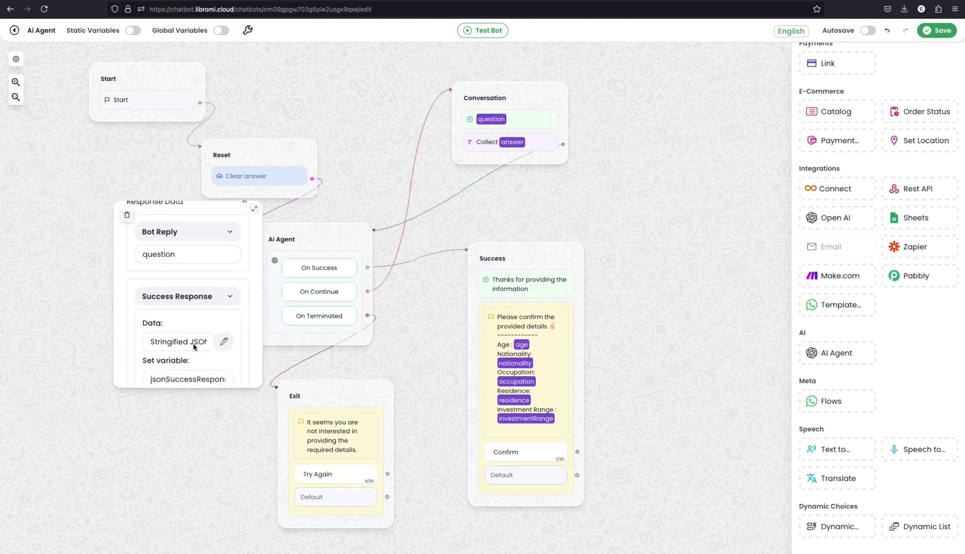
pyautogui.scroll(-1, 168, 307)
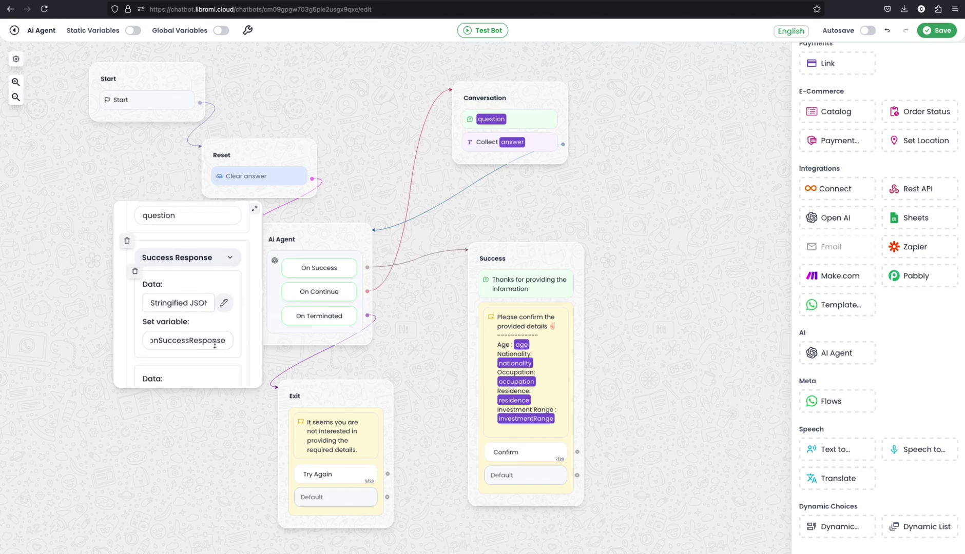
pyautogui.click(209, 442)
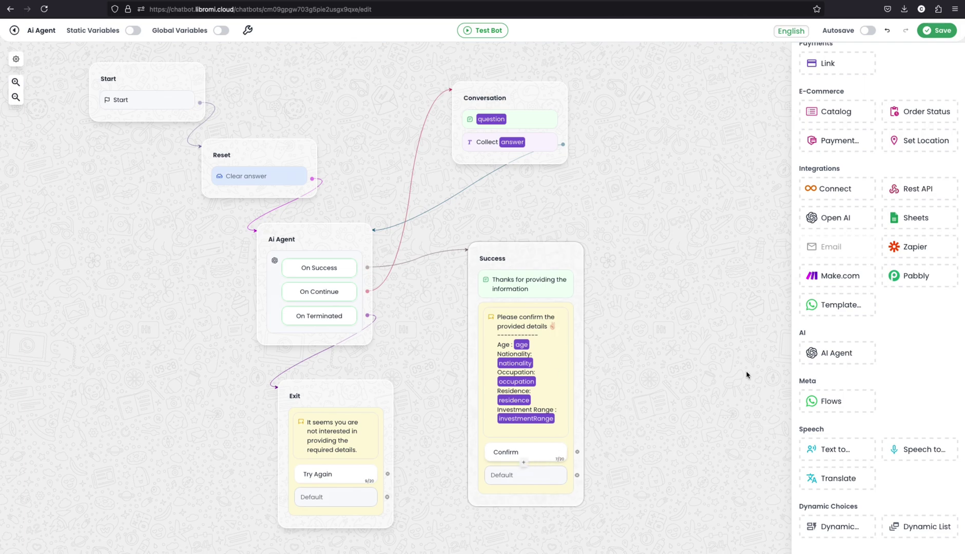
# Add a Rest API block and connect the Success node's Confirm reply to it.
pyautogui.scroll(3, 837, 305)
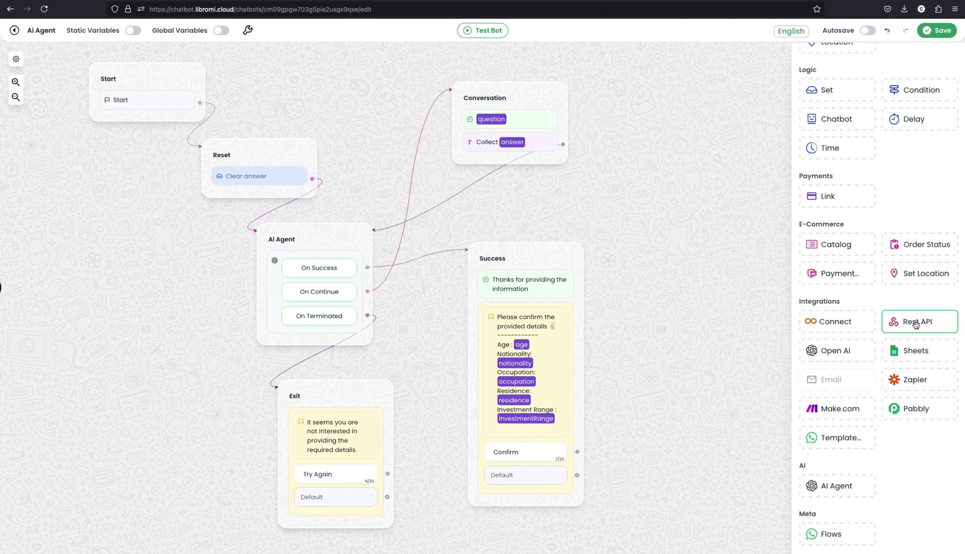
pyautogui.moveTo(922, 322); pyautogui.dragTo(700, 278)
pyautogui.moveTo(577, 451); pyautogui.dragTo(710, 289)
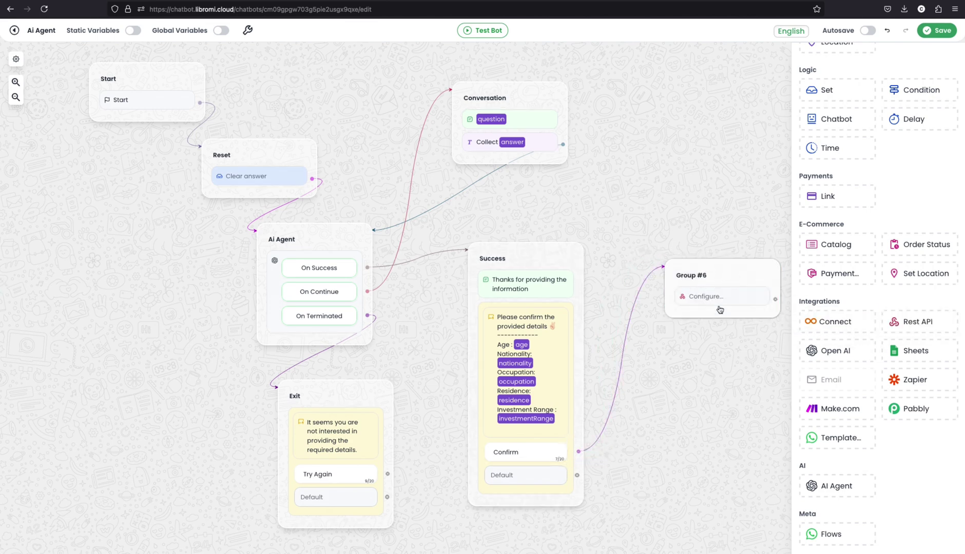
# Paste the unique webhook-test.com URL copied from Webhook Tester into Group #6's webhook URL field.
pyautogui.click(717, 297)
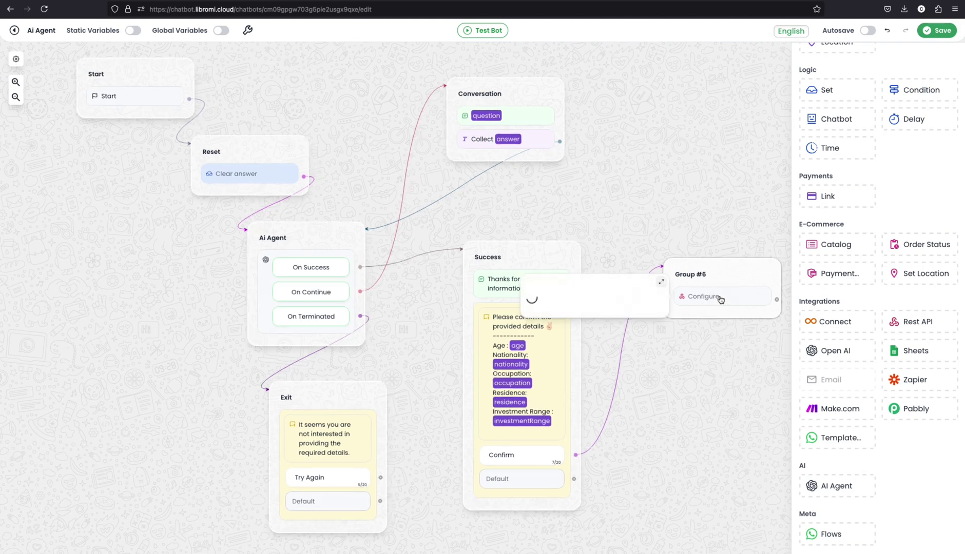
pyautogui.click(662, 282)
pyautogui.click(403, 78)
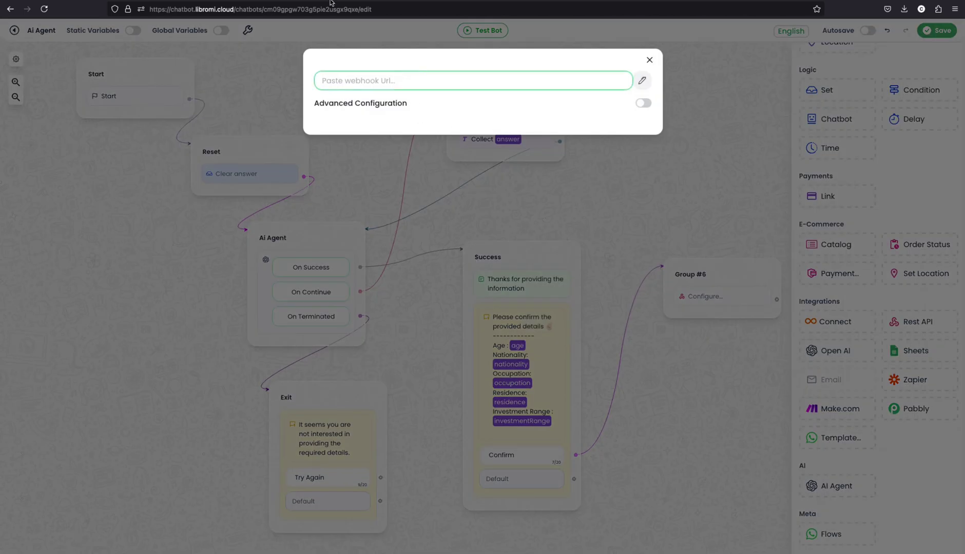
pyautogui.hotkey('ctrl', 'Tab')
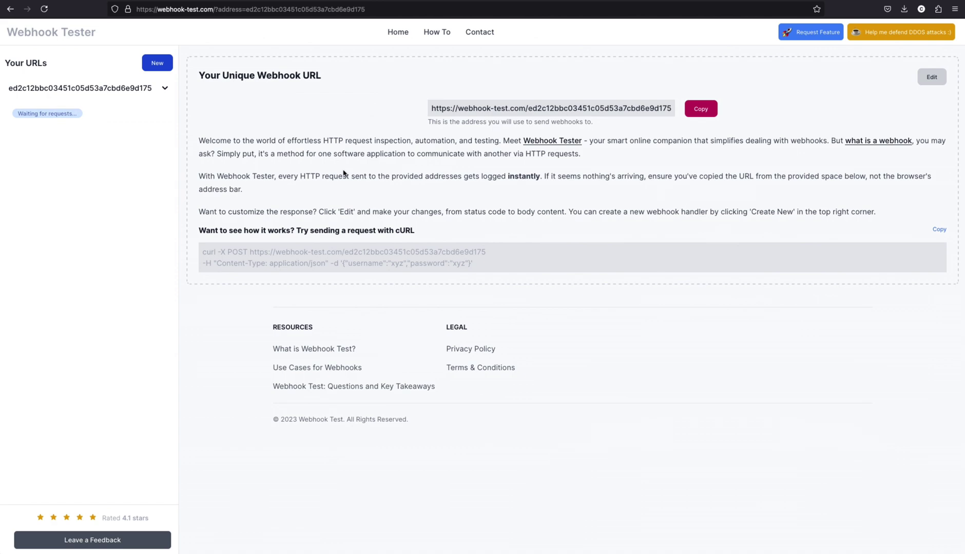
pyautogui.click(701, 108)
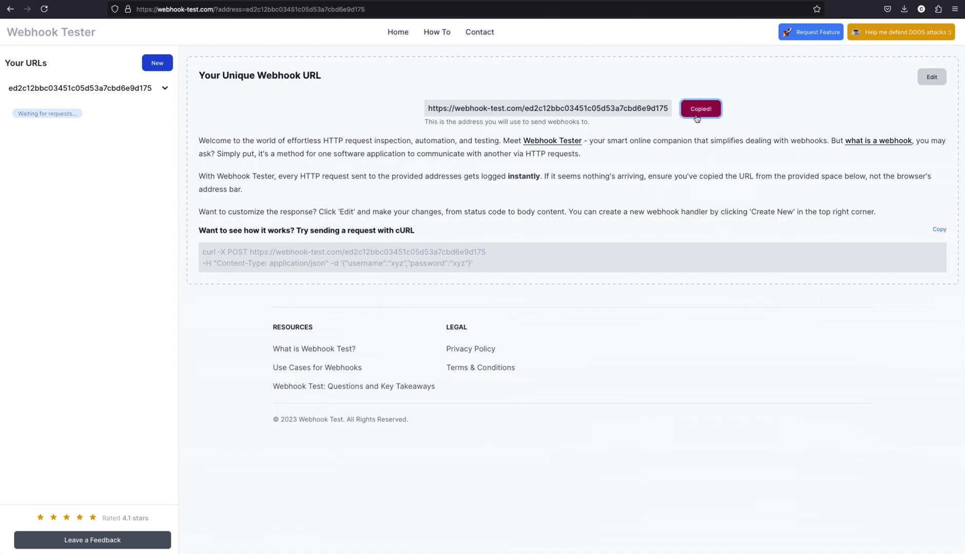
pyautogui.hotkey('ctrl', 'Tab')
pyautogui.hotkey('ctrl', 'v')
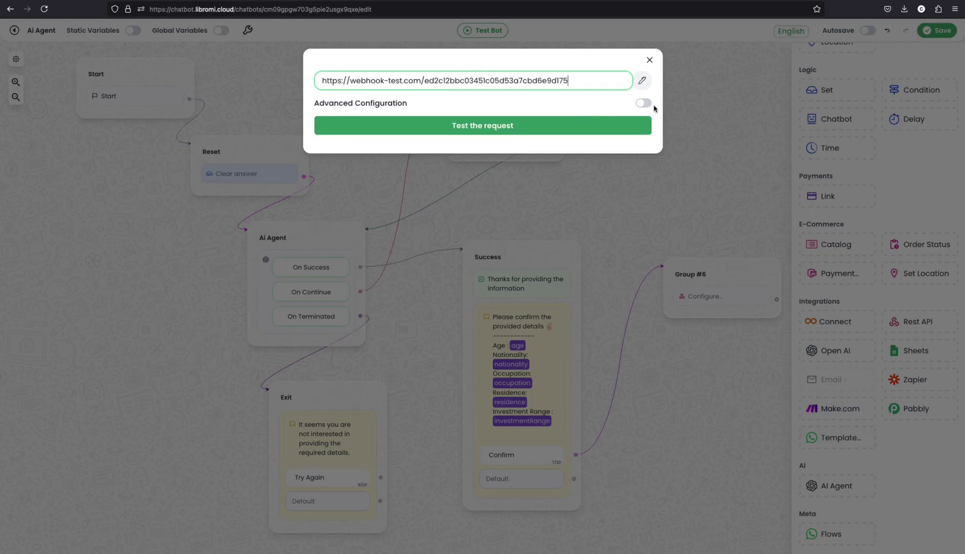
# Make Group #6 send a POST with custom body {{jsonSuccessResponse}}, then close its settings.
pyautogui.click(643, 103)
pyautogui.click(637, 132)
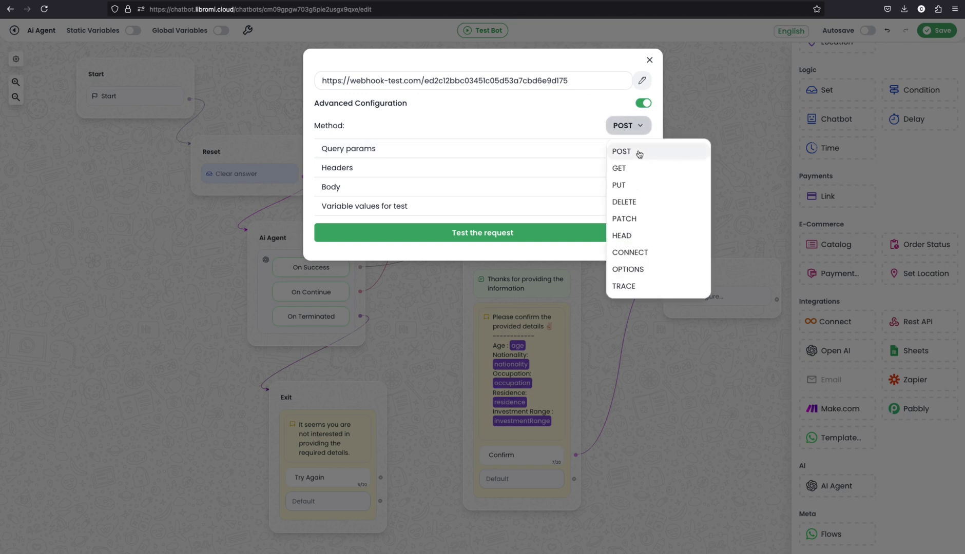
pyautogui.click(414, 188)
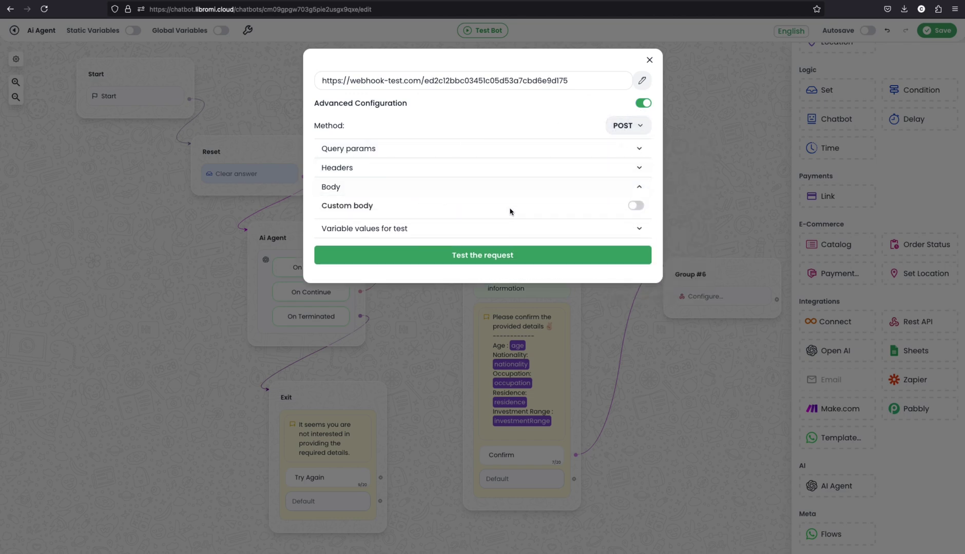
pyautogui.click(636, 205)
pyautogui.click(635, 332)
pyautogui.click(548, 409)
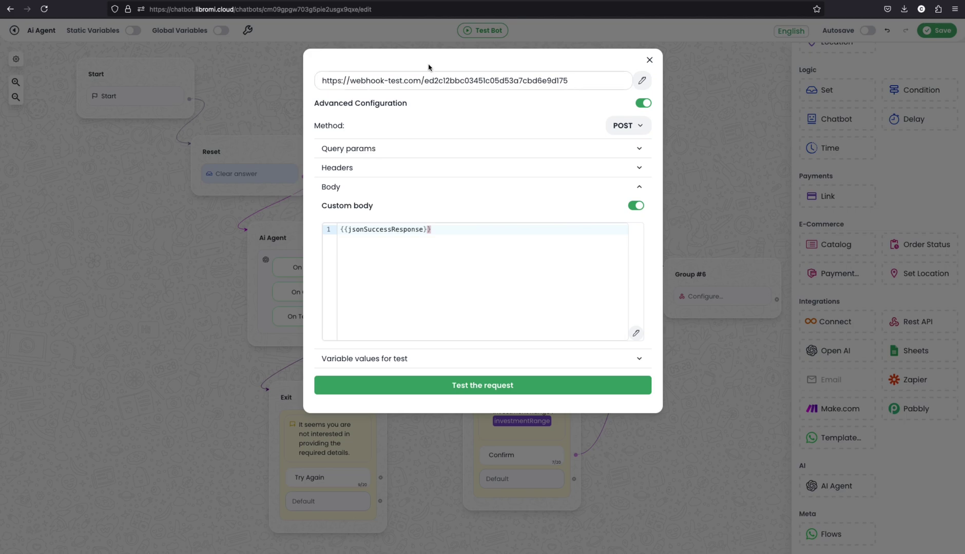
pyautogui.click(683, 373)
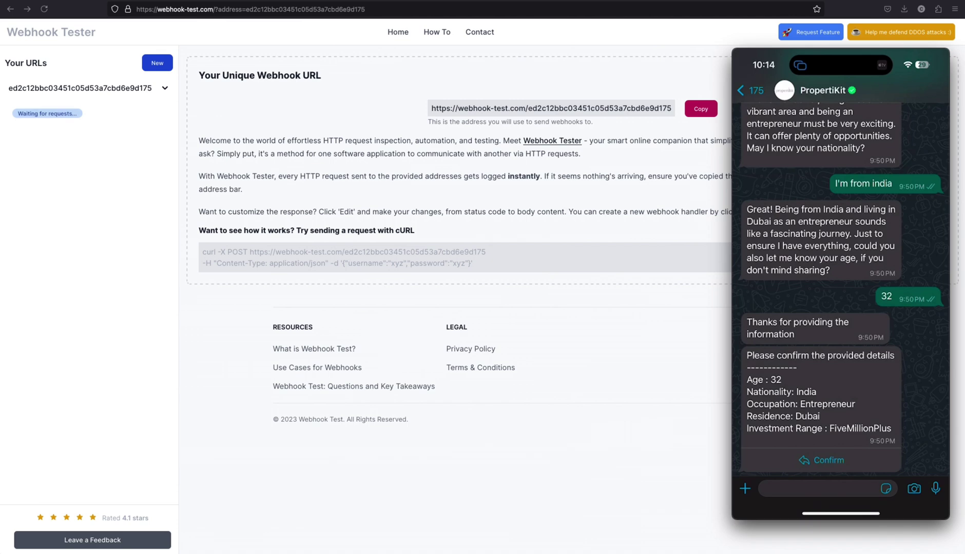
# Send '#start AIAGENT' to the bot from the mirrored phone to restart the chat.
pyautogui.click(819, 489)
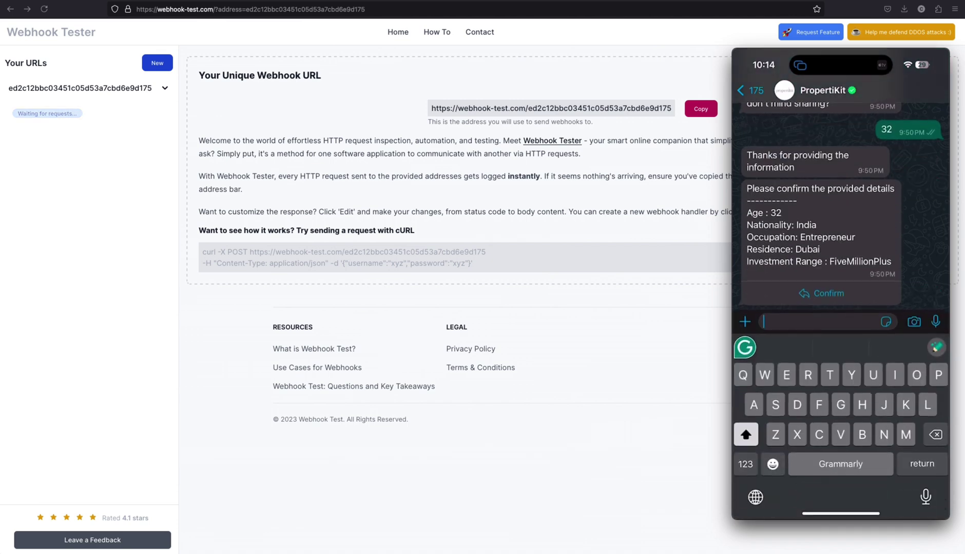
pyautogui.click(745, 464)
pyautogui.click(746, 435)
pyautogui.write('#')
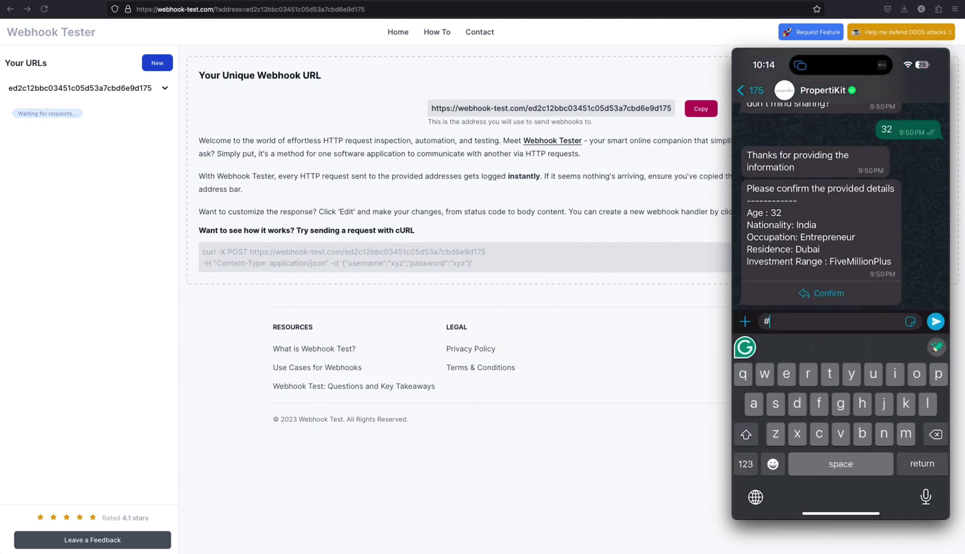
pyautogui.write('start AIAGENT')
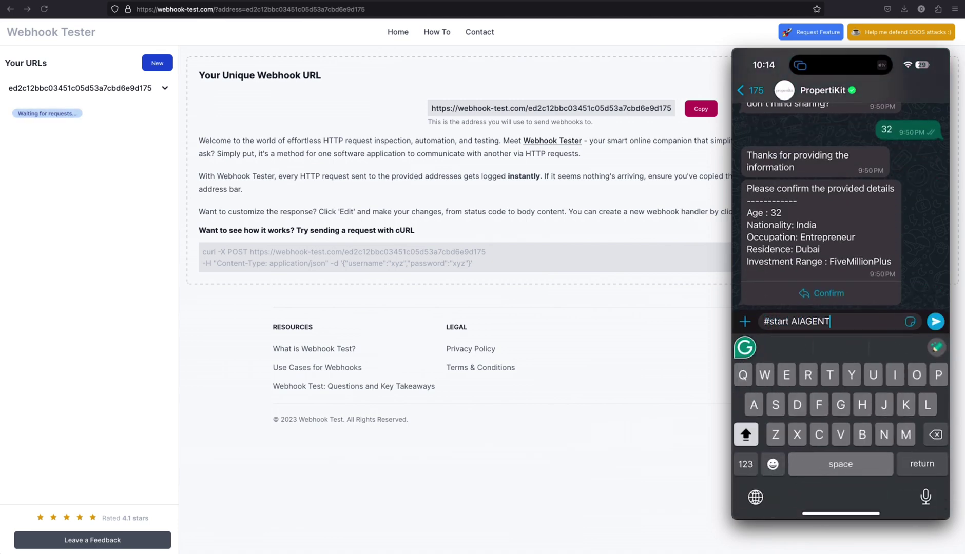
pyautogui.click(936, 321)
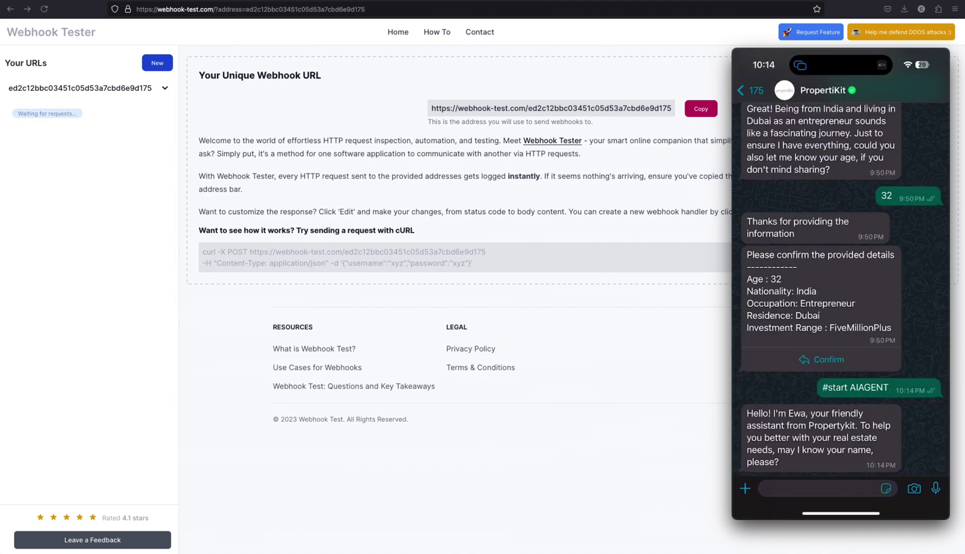
# Paste and send the prepared personal details reply to the bot.
pyautogui.click(821, 488)
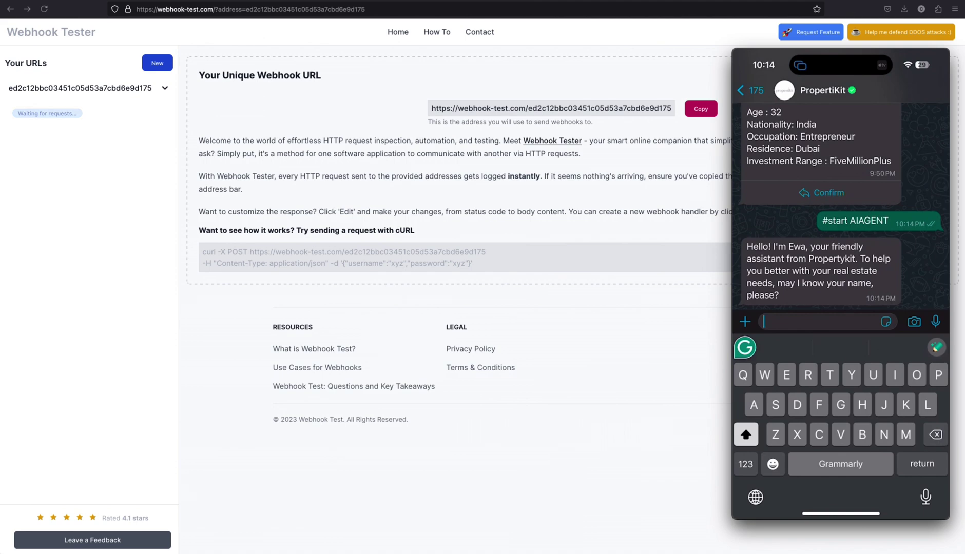
pyautogui.press('super+v')
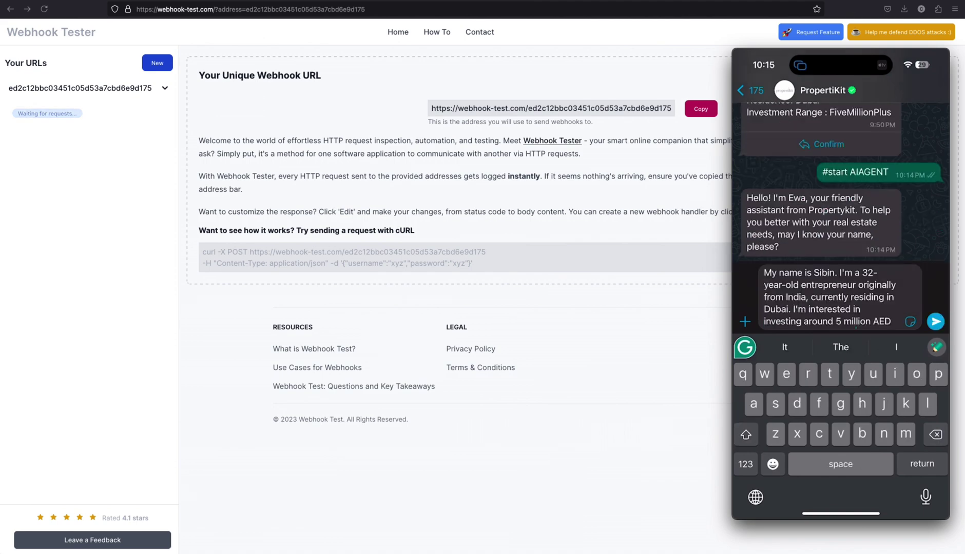
pyautogui.press('Return')
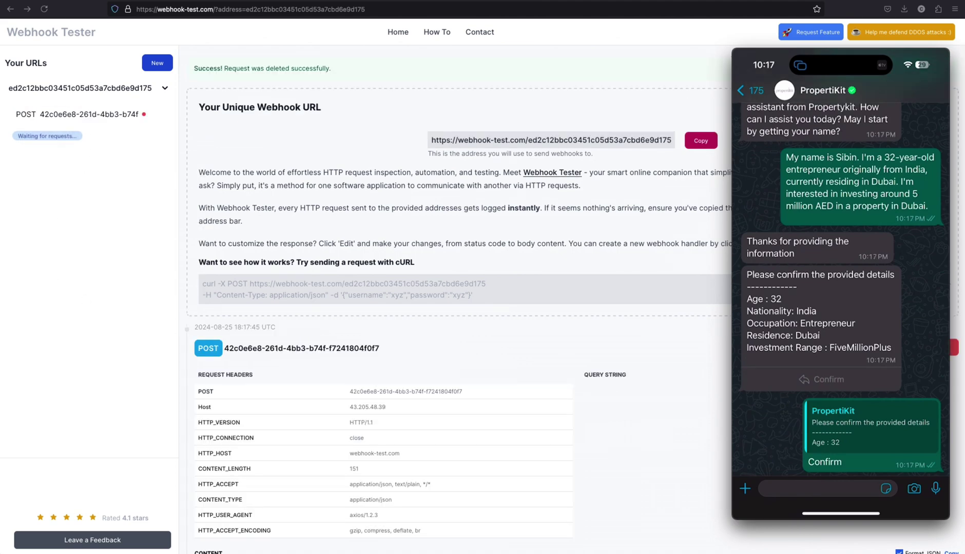
# Open the logged POST request and select its personalDetails and FiveMillionPlus JSON payload for review.
pyautogui.click(96, 117)
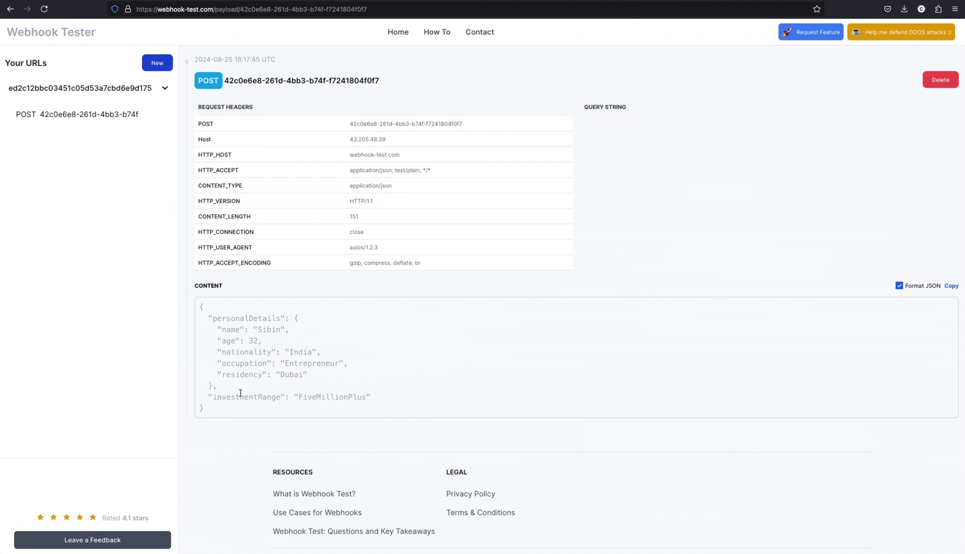
pyautogui.moveTo(200, 308); pyautogui.dragTo(237, 410)
pyautogui.click(219, 315)
pyautogui.moveTo(202, 305); pyautogui.dragTo(231, 414)
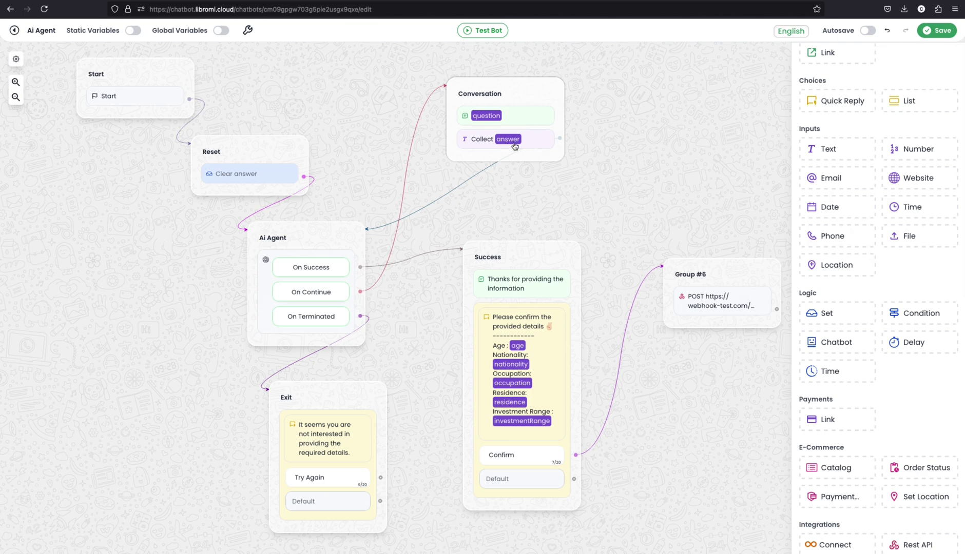
# Enable the timeout on the Collect answer block, leaving it at 5 minutes.
pyautogui.click(538, 142)
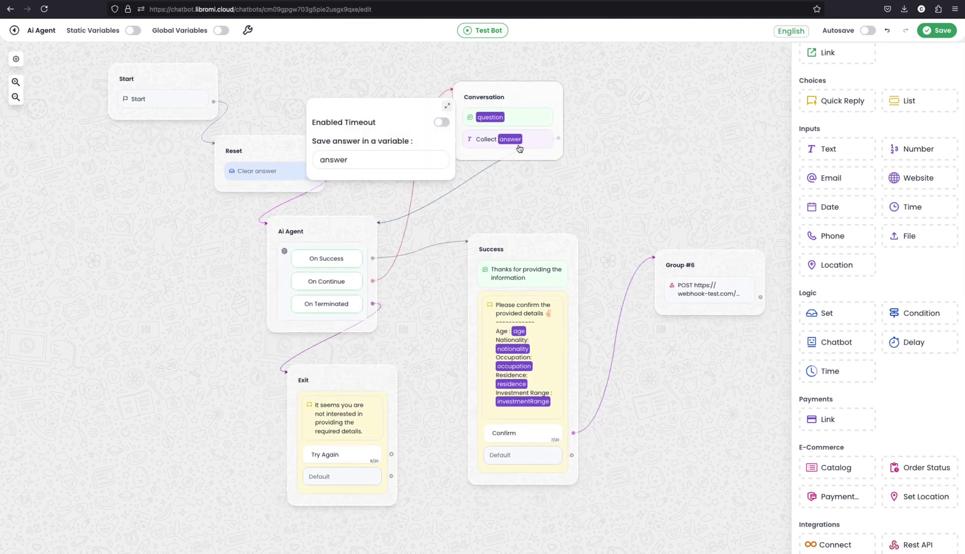
pyautogui.click(442, 122)
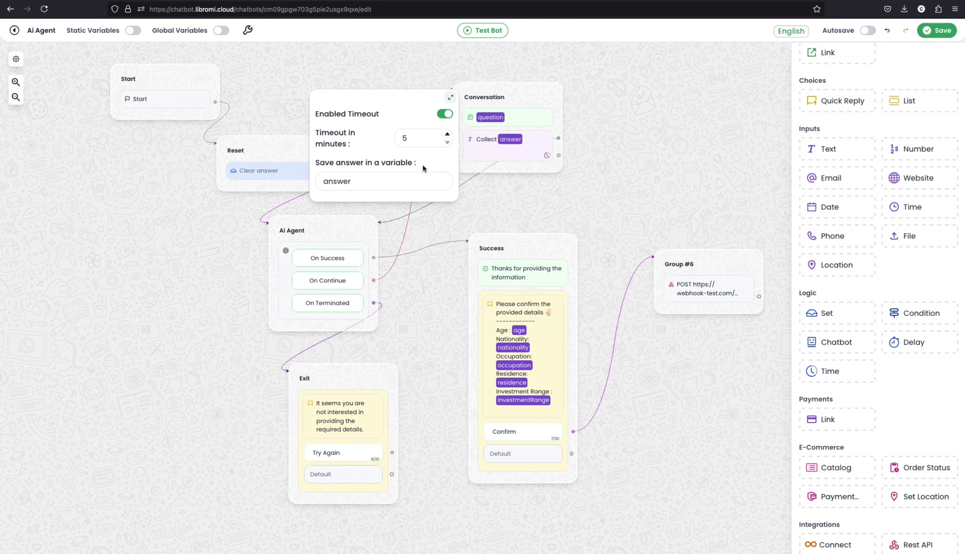
# Add a Set block as Group #7 and connect the Collect timeout path to it.
pyautogui.moveTo(546, 159)
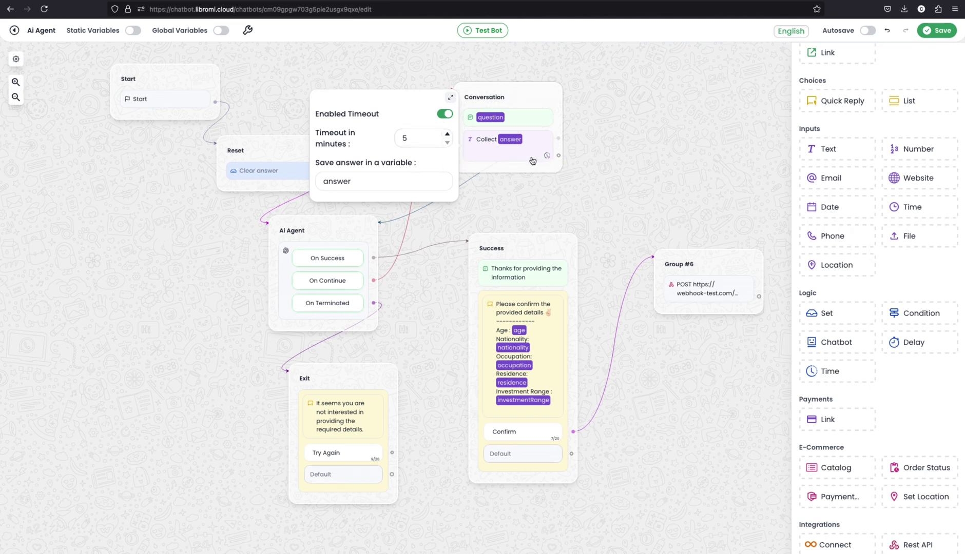
pyautogui.click(585, 177)
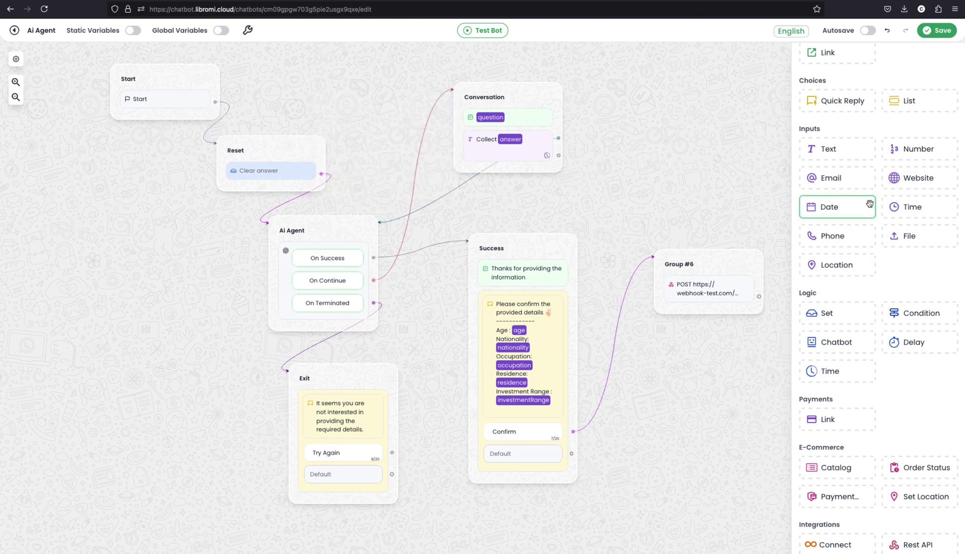
pyautogui.moveTo(818, 315); pyautogui.dragTo(624, 152)
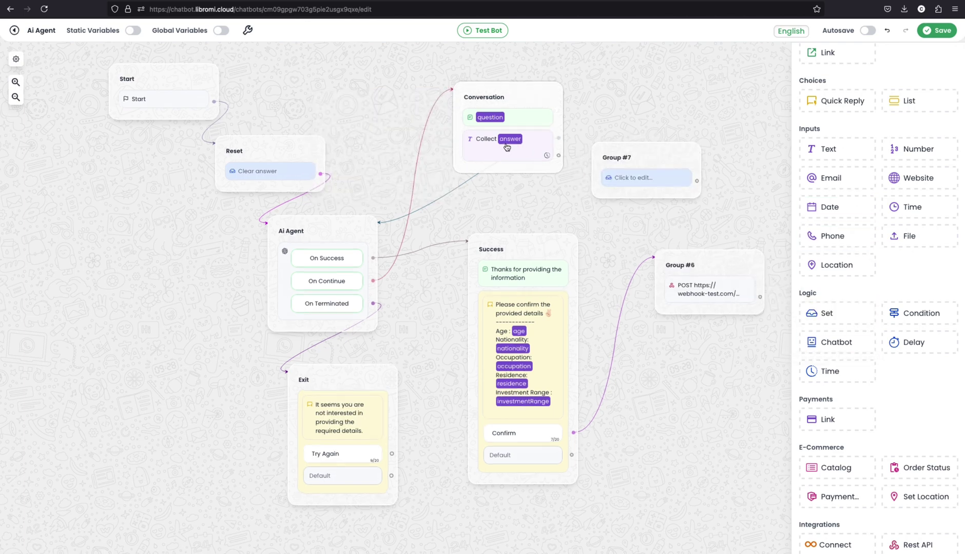
pyautogui.scroll(1, 507, 148)
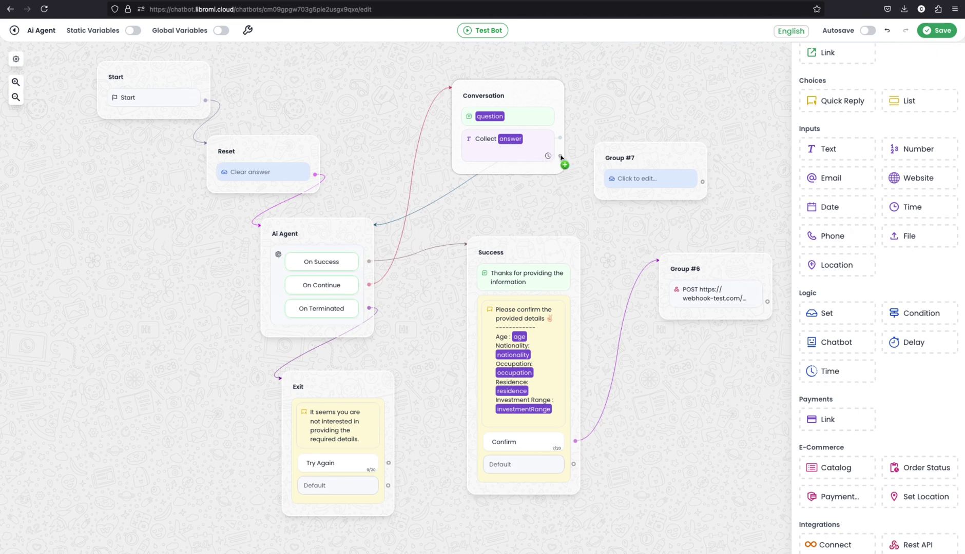
pyautogui.moveTo(561, 157); pyautogui.dragTo(676, 153)
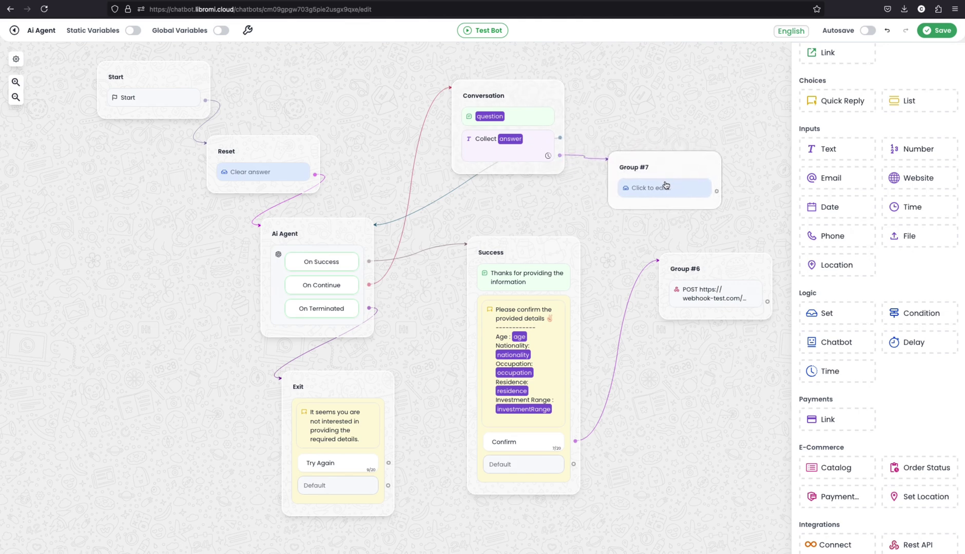
# Have Group #7 set the answer variable to the pasted follow-up system message.
pyautogui.click(556, 174)
pyautogui.write('answer')
pyautogui.press('Return')
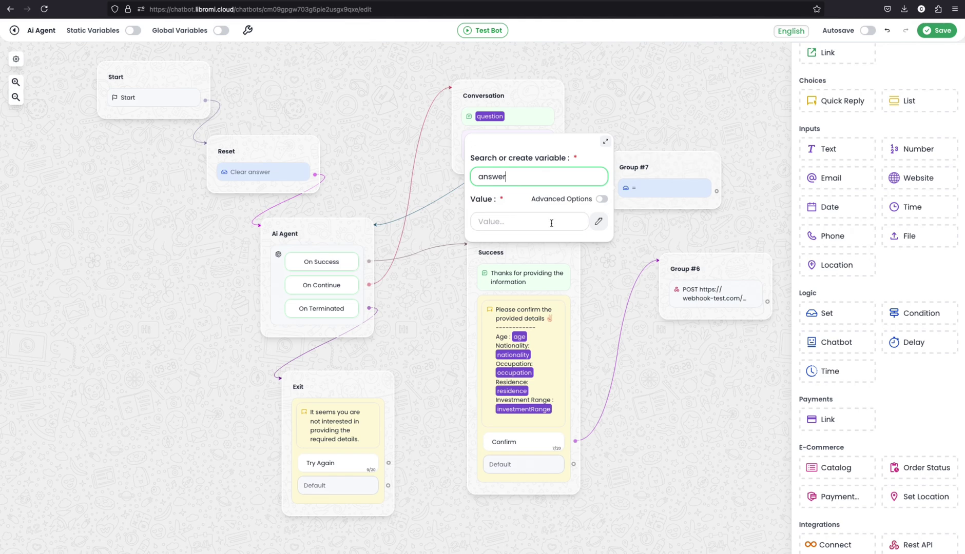
pyautogui.click(500, 222)
pyautogui.write("System message : the user not responded to the last message and it's been a minute, send a follow up message")
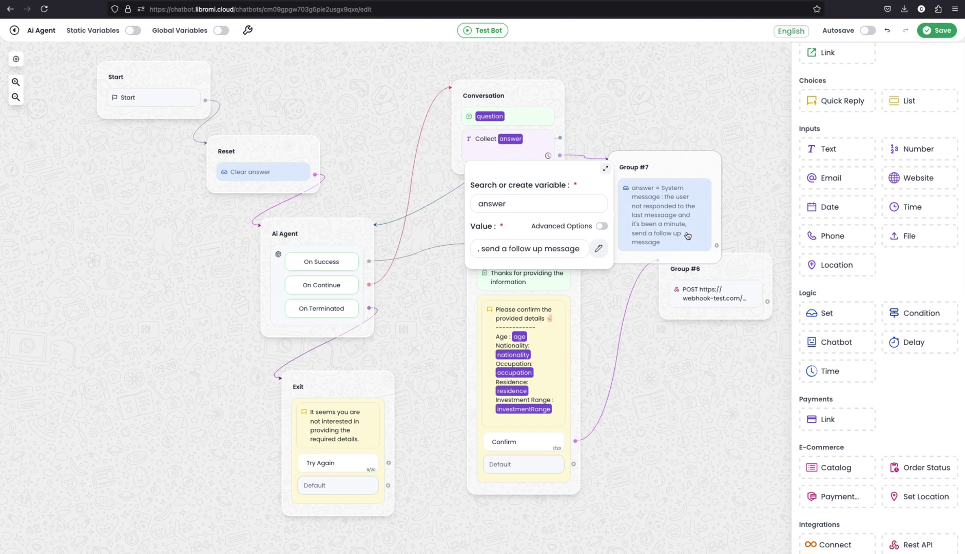
# Move Group #7 up beside the Conversation node and link its output back to Ai Agent.
pyautogui.click(695, 160)
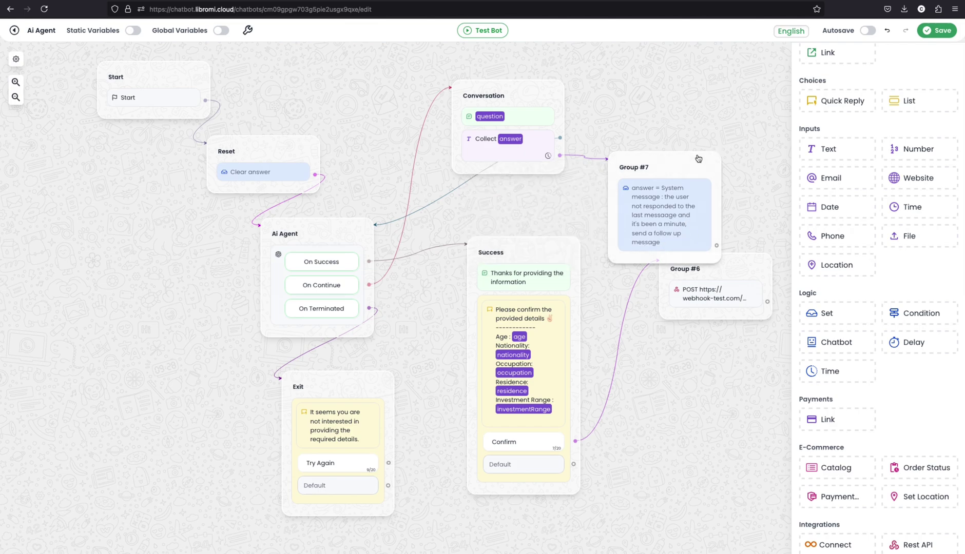
pyautogui.moveTo(696, 160); pyautogui.dragTo(685, 82)
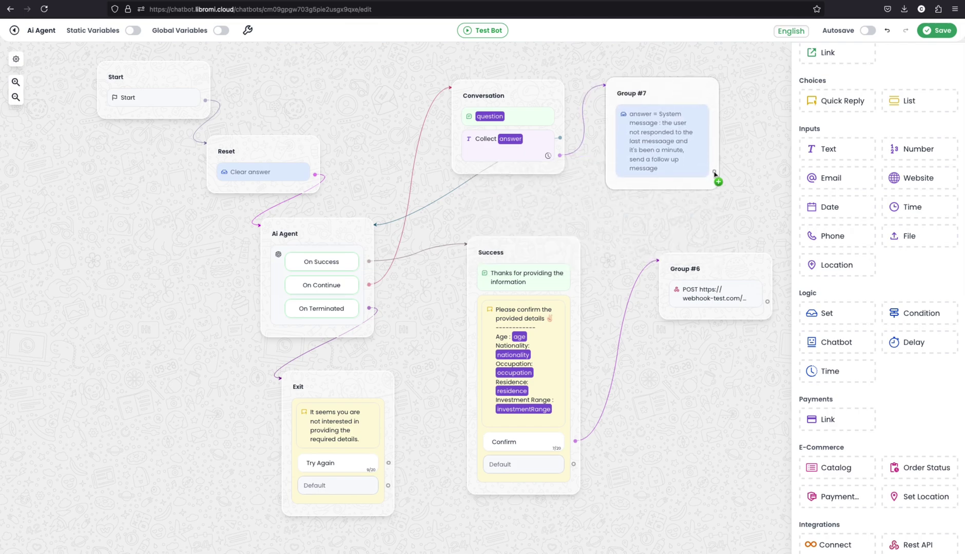
pyautogui.moveTo(715, 174); pyautogui.dragTo(351, 229)
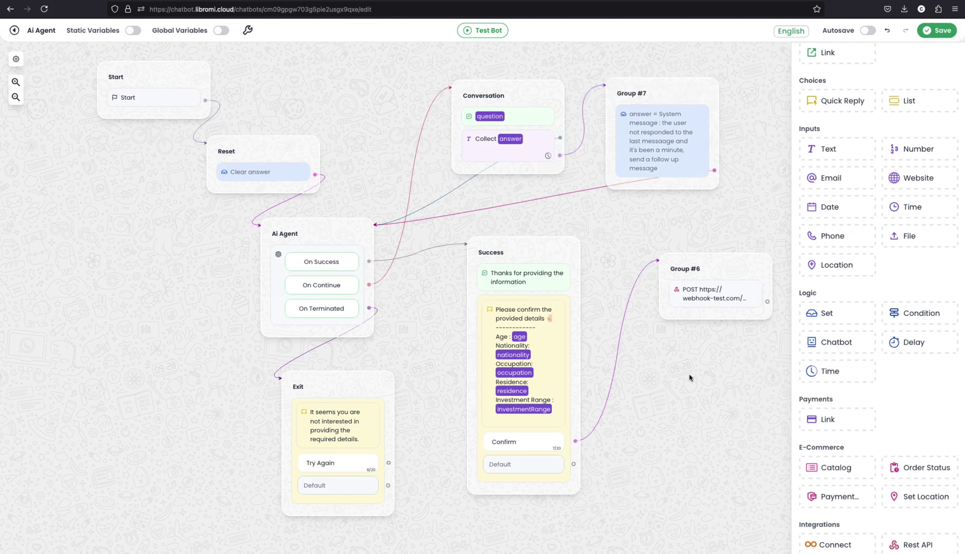
pyautogui.scroll(-7, 847, 206)
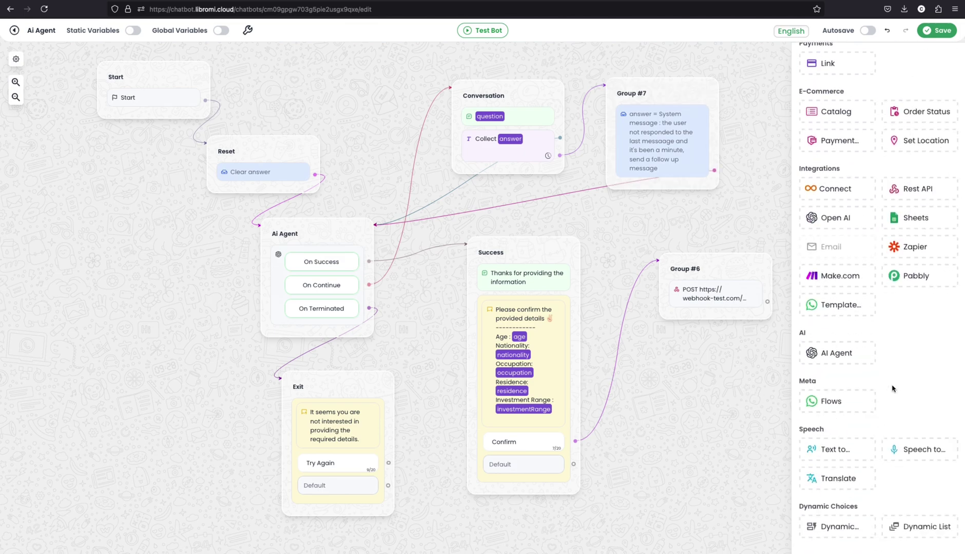
pyautogui.scroll(10, 897, 365)
pyautogui.scroll(-1, 897, 366)
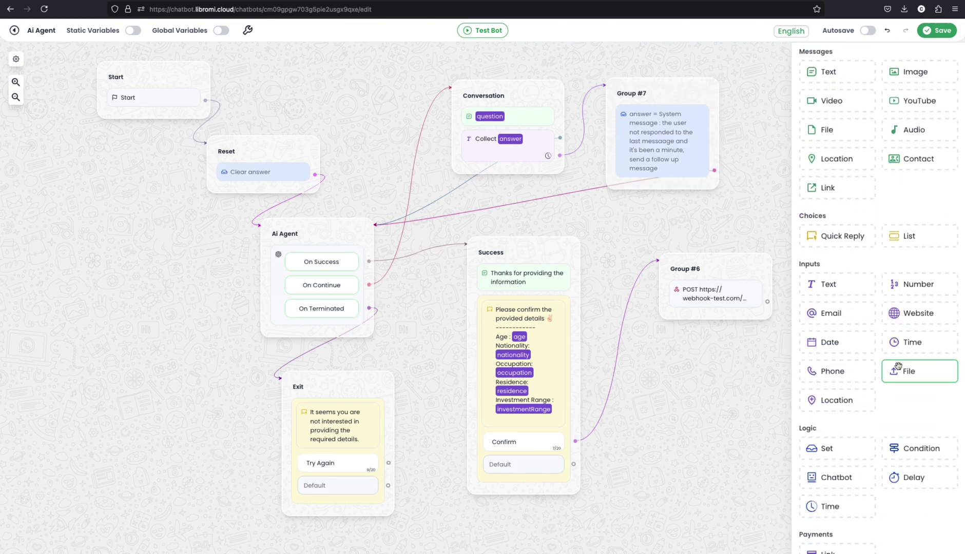